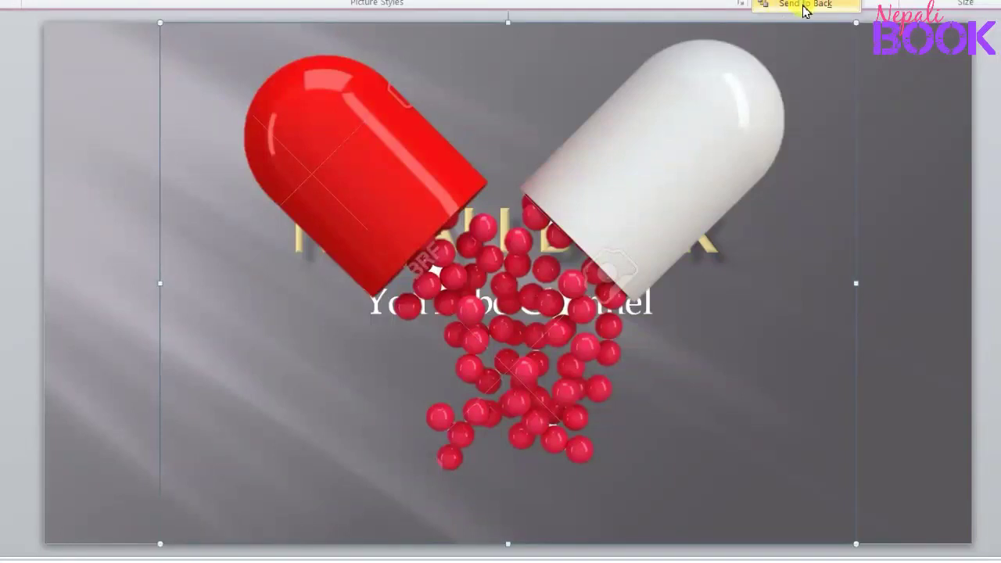
- Preview the pill picture sent behind the title and the cut-out, shrunken woman photo
{"action": "left_click", "coordinate": [777, 6]}
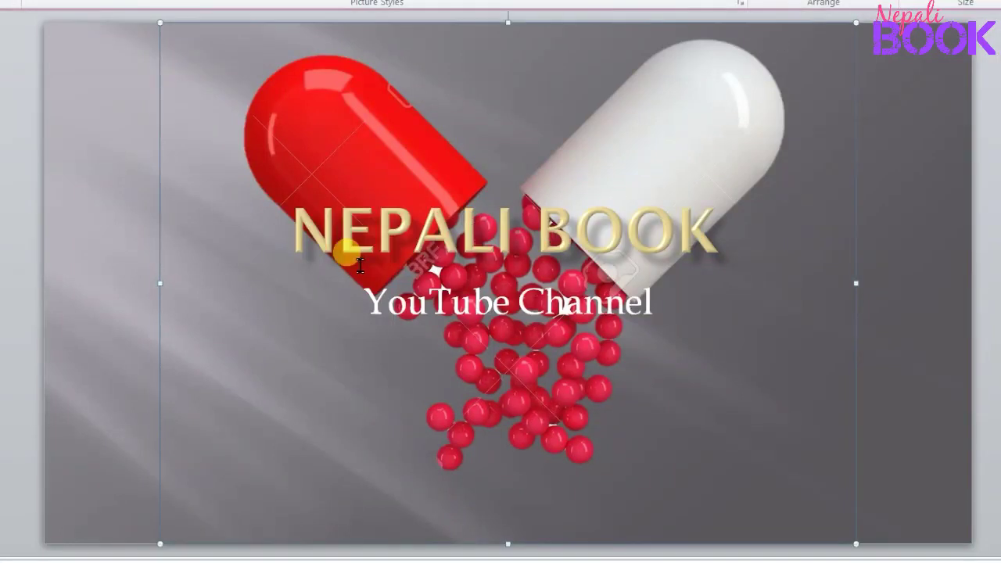
{"action": "left_click", "coordinate": [976, 78]}
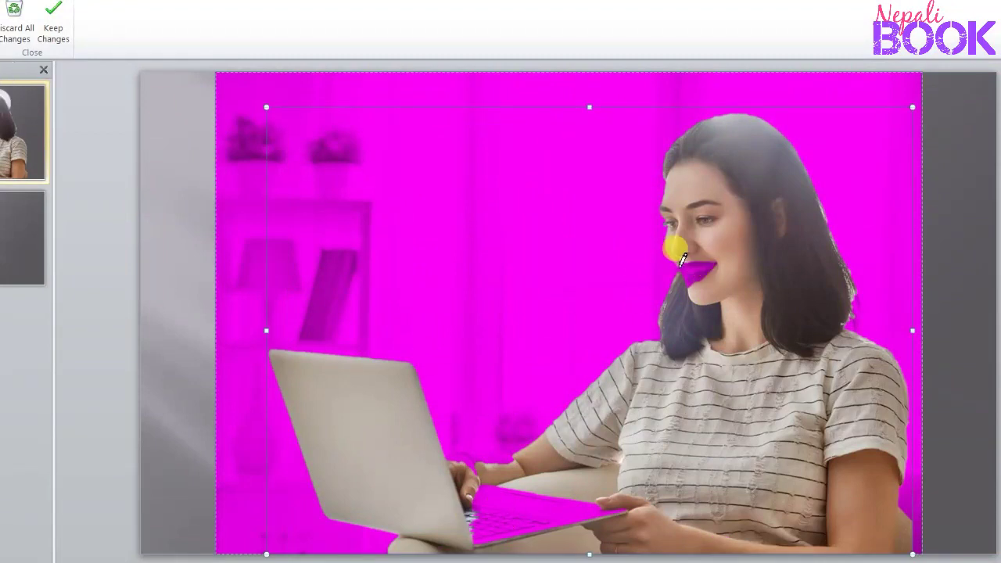
{"action": "left_click_drag", "start_coordinate": [684, 265], "coordinate": [710, 263]}
{"action": "mouse_move", "coordinate": [476, 540]}
{"action": "left_mouse_down"}
{"action": "mouse_move", "coordinate": [612, 505]}
{"action": "mouse_move", "coordinate": [542, 506]}
{"action": "left_mouse_up"}
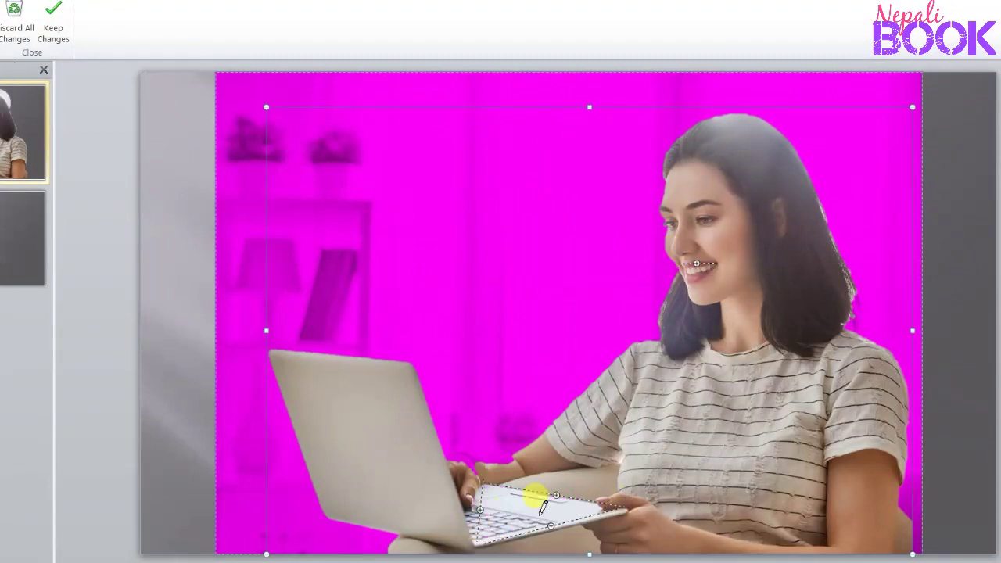
{"action": "left_click_drag", "start_coordinate": [458, 456], "coordinate": [492, 450]}
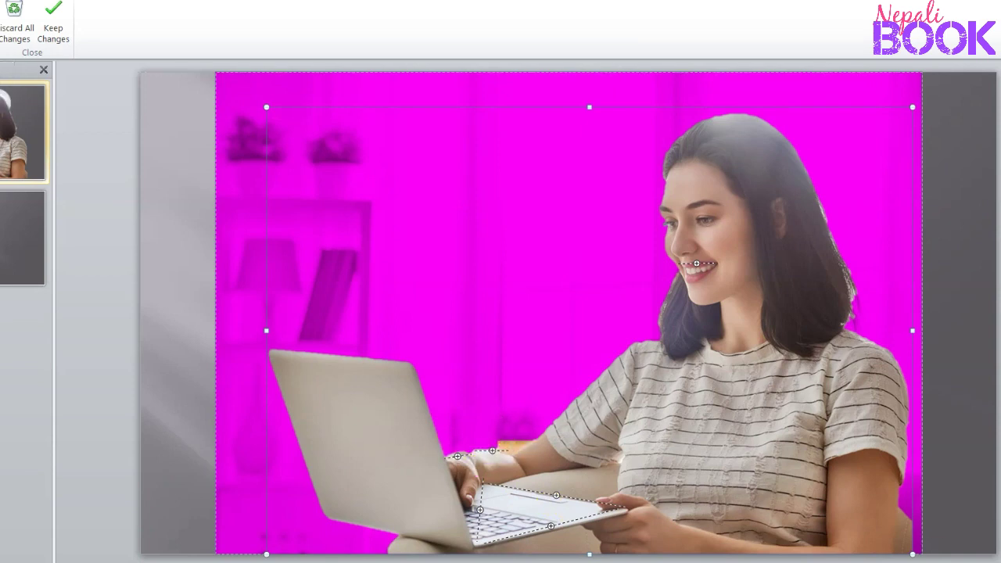
{"action": "left_click", "coordinate": [512, 443]}
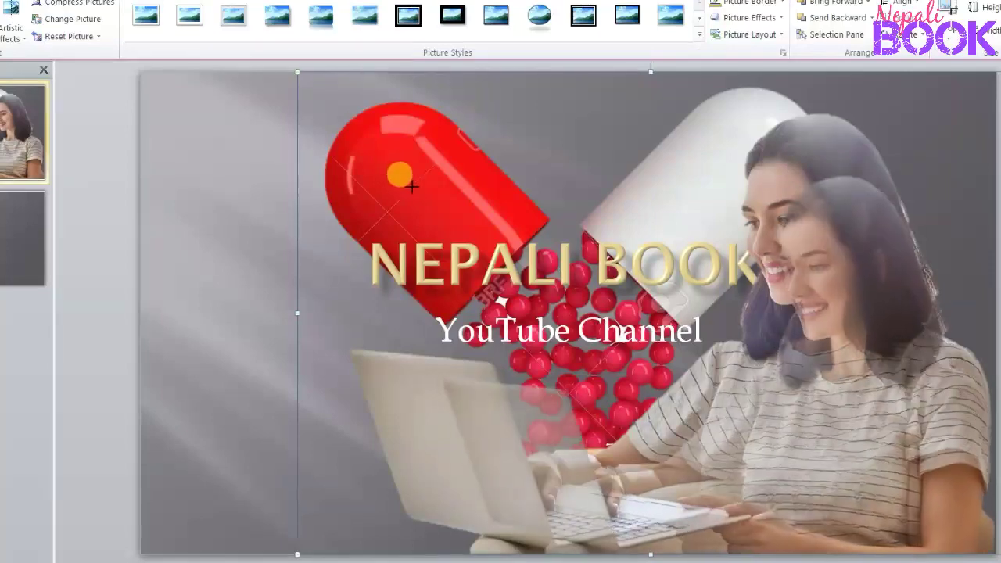
{"action": "left_click_drag", "start_coordinate": [301, 77], "coordinate": [465, 190]}
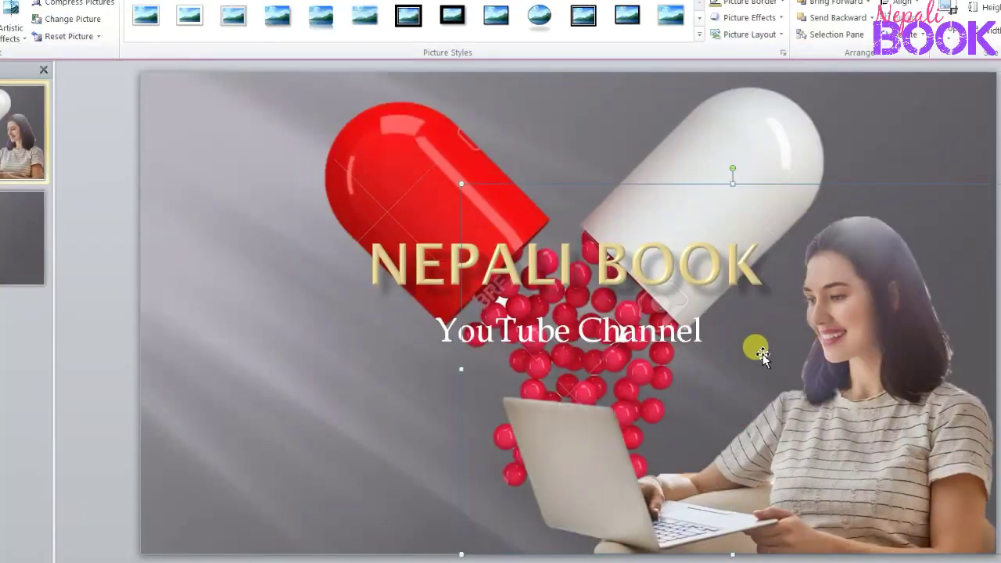
{"action": "left_click", "coordinate": [965, 196]}
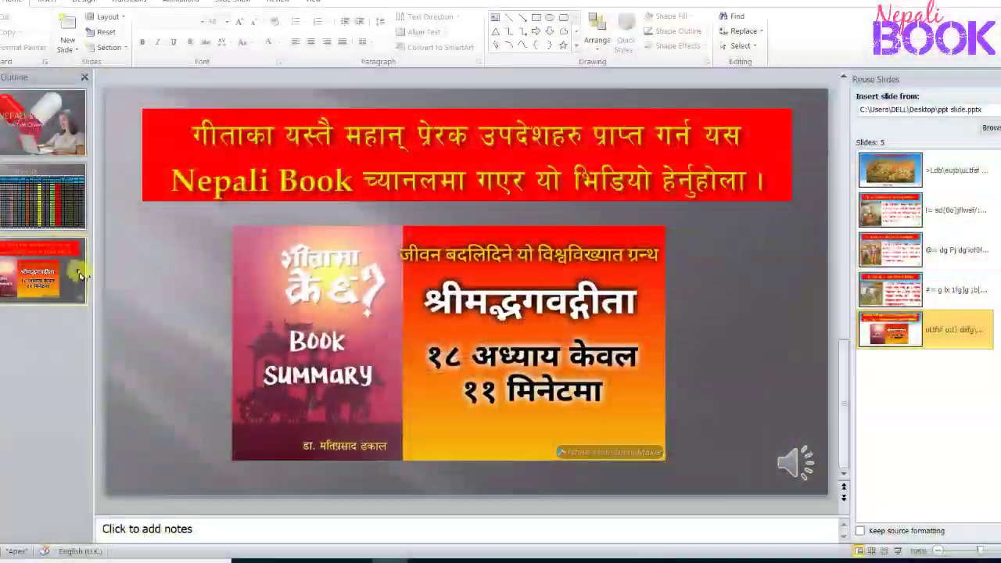
- Preview inserting three Gita slides, including the chariot slide, from the reused presentation
{"action": "left_click", "coordinate": [891, 209]}
{"action": "left_click", "coordinate": [923, 245]}
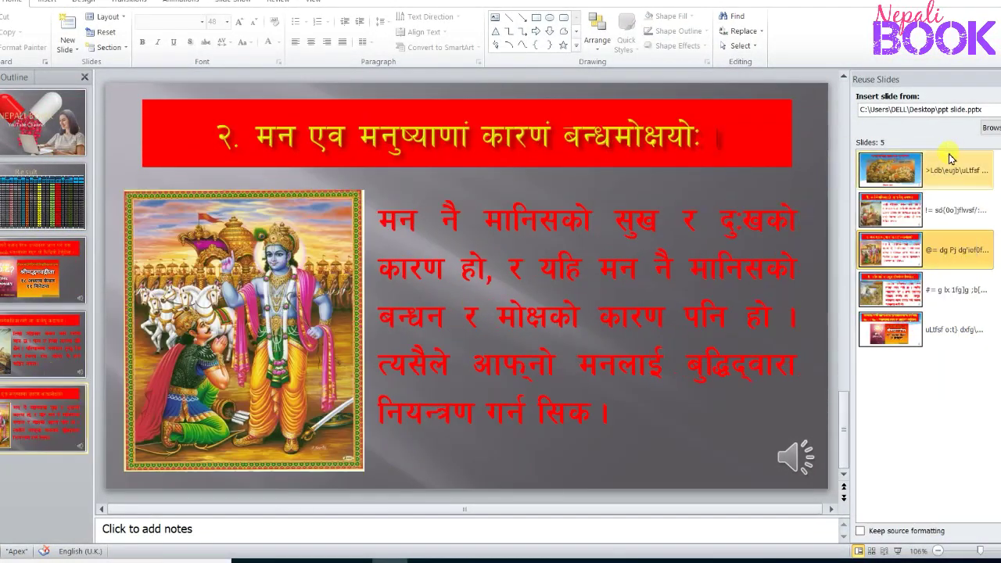
{"action": "left_click", "coordinate": [938, 160]}
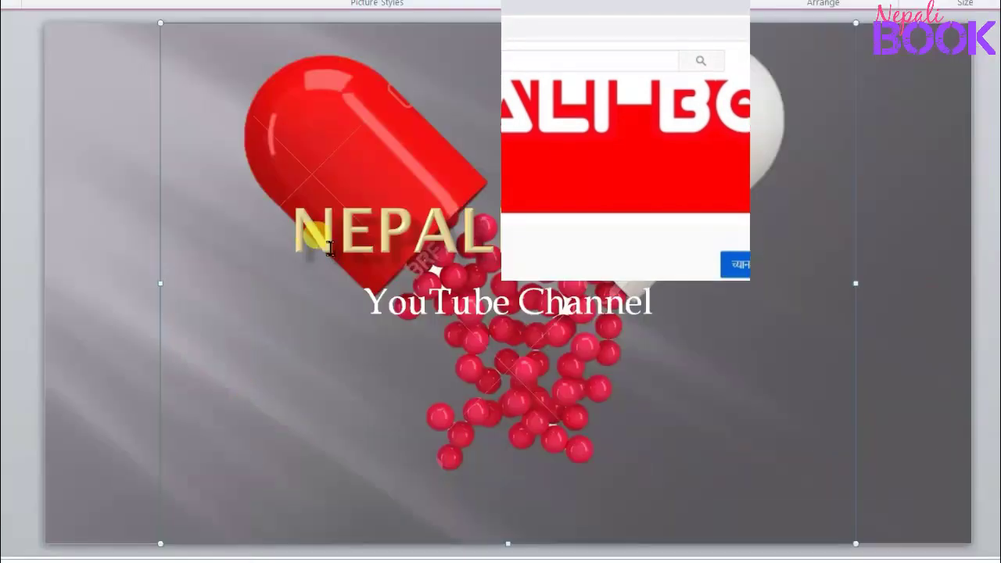
{"action": "left_click", "coordinate": [977, 78]}
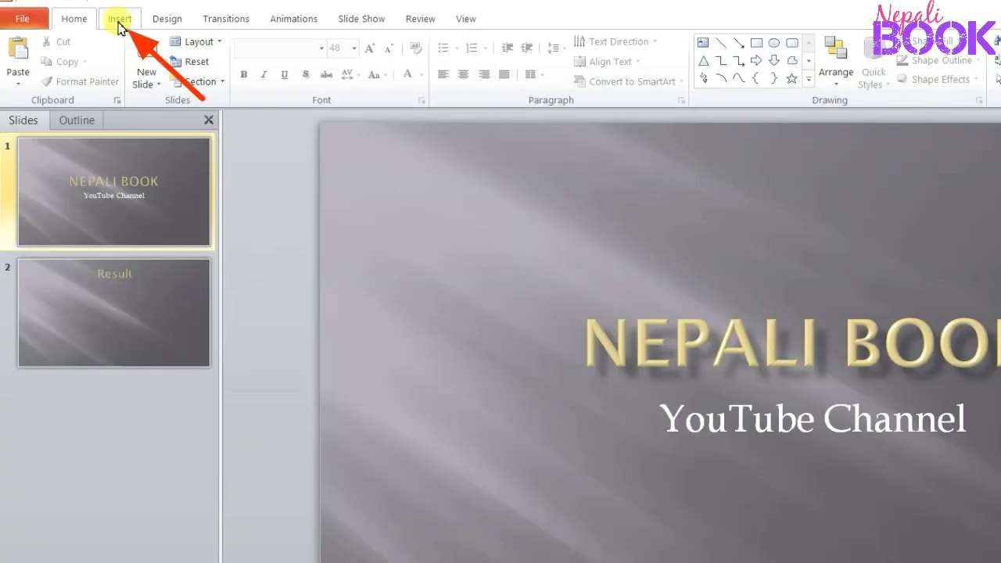
- Insert the red-and-white pill capsule image onto the title slide
{"action": "left_click", "coordinate": [120, 20]}
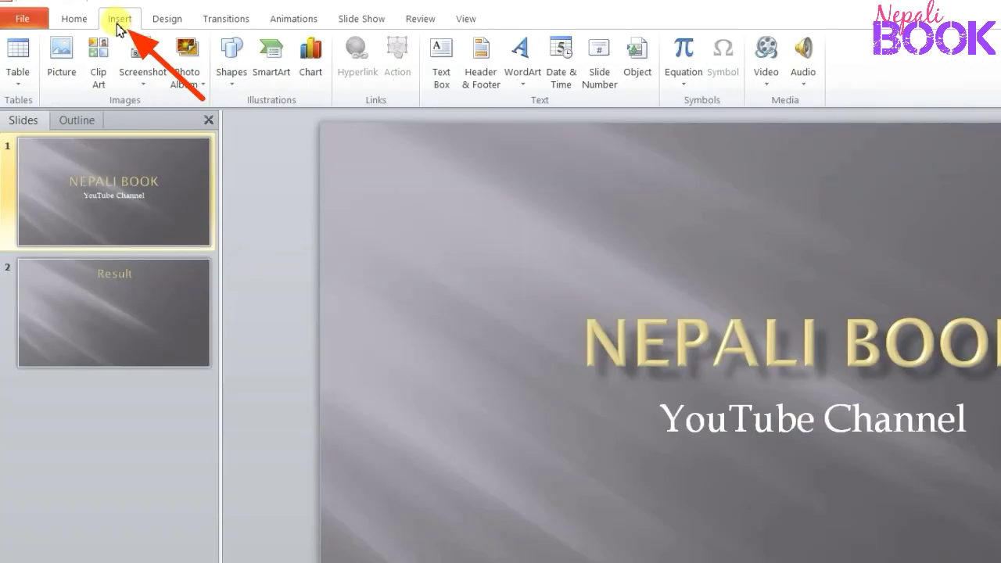
{"action": "left_click", "coordinate": [67, 69]}
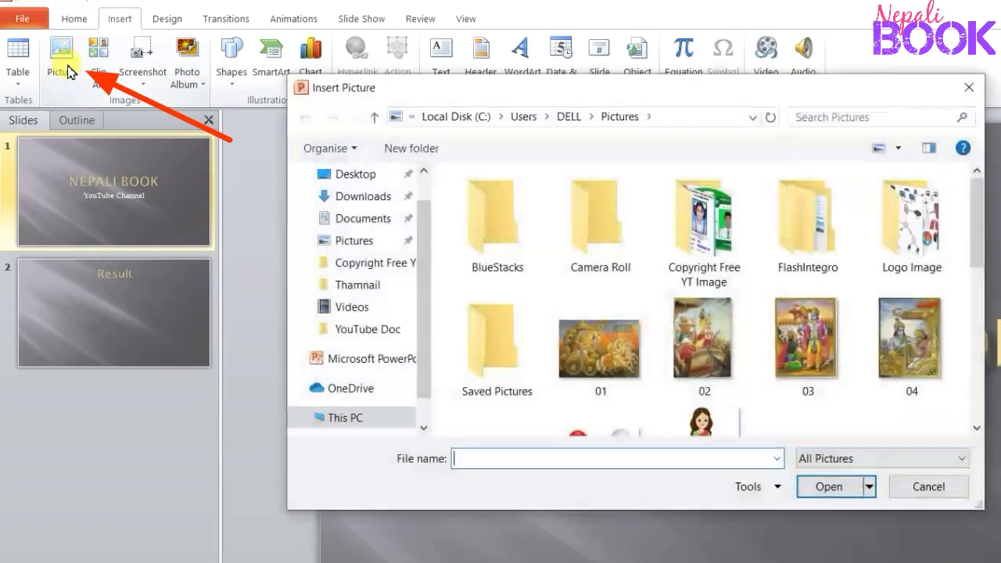
{"action": "scroll", "coordinate": [625, 286], "scroll_direction": "down", "scroll_amount": 3}
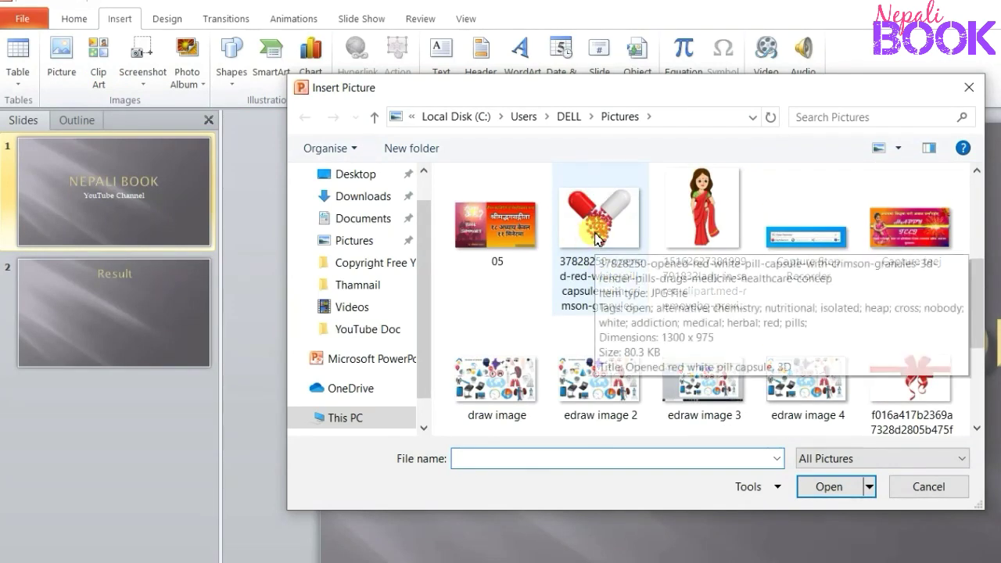
{"action": "left_click", "coordinate": [596, 239]}
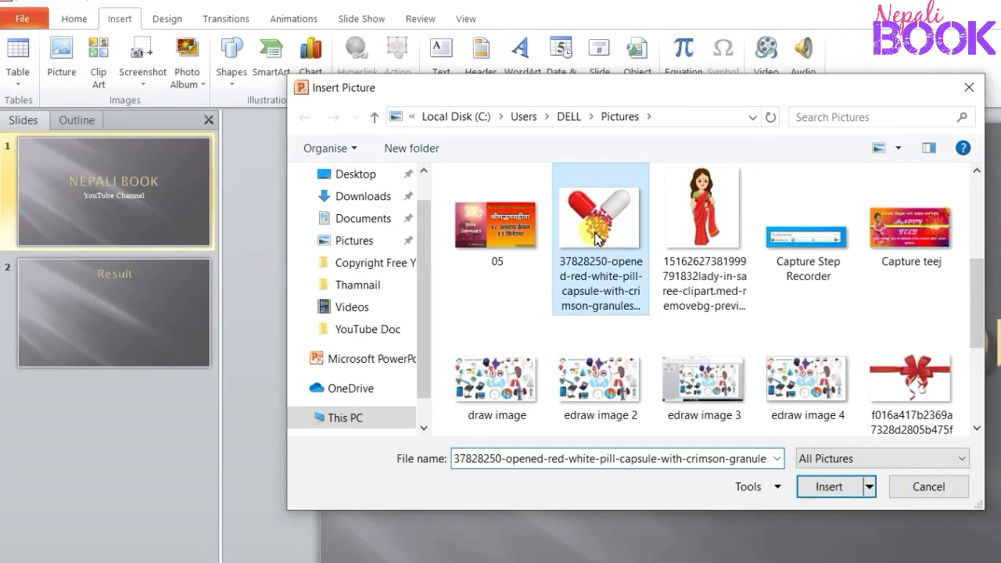
{"action": "left_click", "coordinate": [829, 487]}
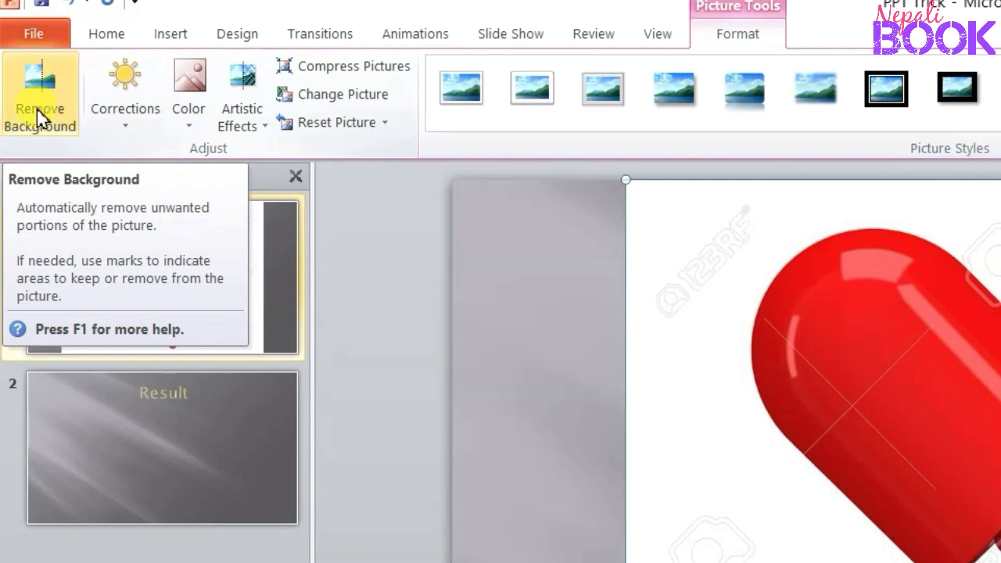
- Start Remove Background on the pill picture and stretch the keep region up and down over capsules and granules
{"action": "left_click", "coordinate": [39, 118]}
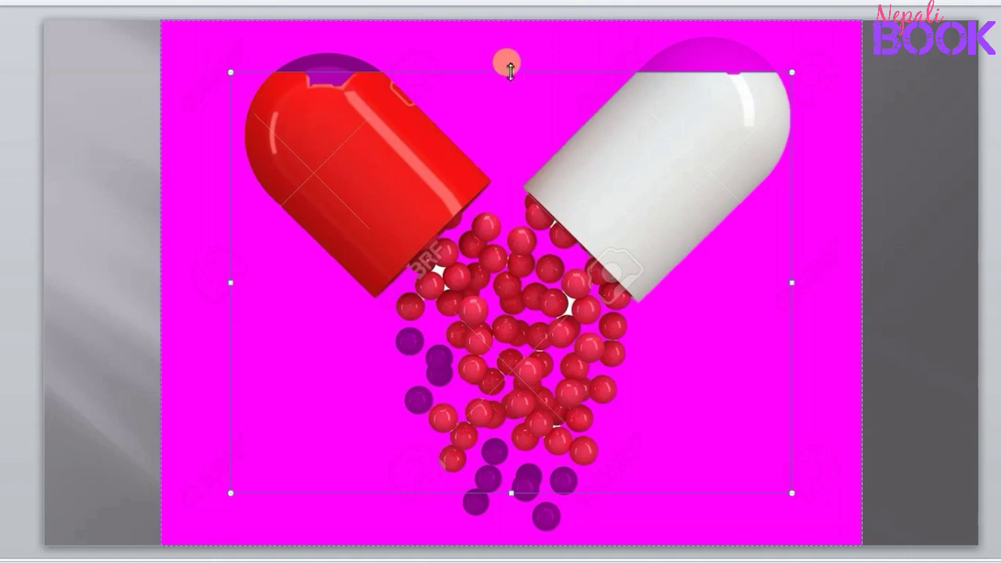
{"action": "left_click_drag", "start_coordinate": [511, 72], "coordinate": [510, 34]}
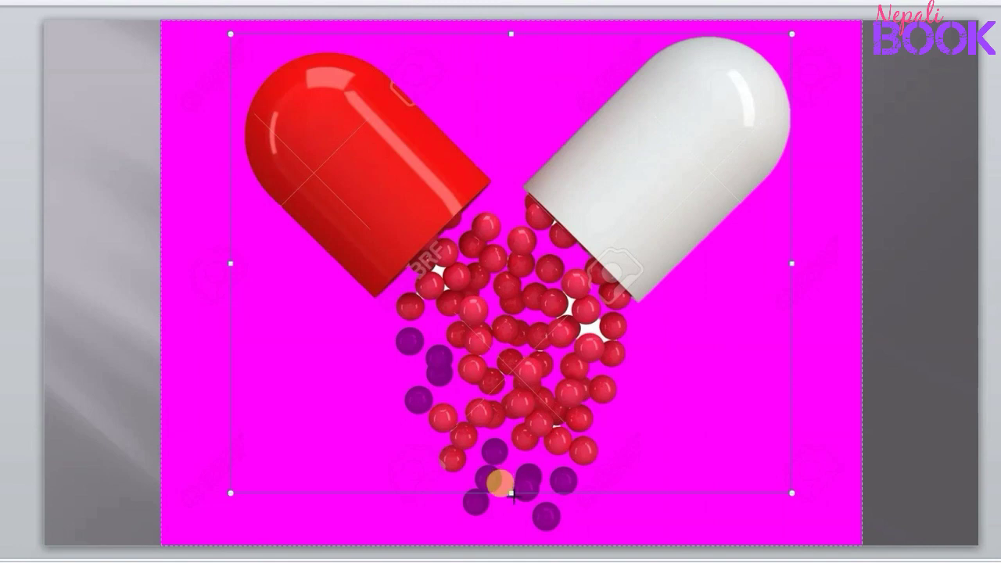
{"action": "left_click_drag", "start_coordinate": [510, 492], "coordinate": [512, 532]}
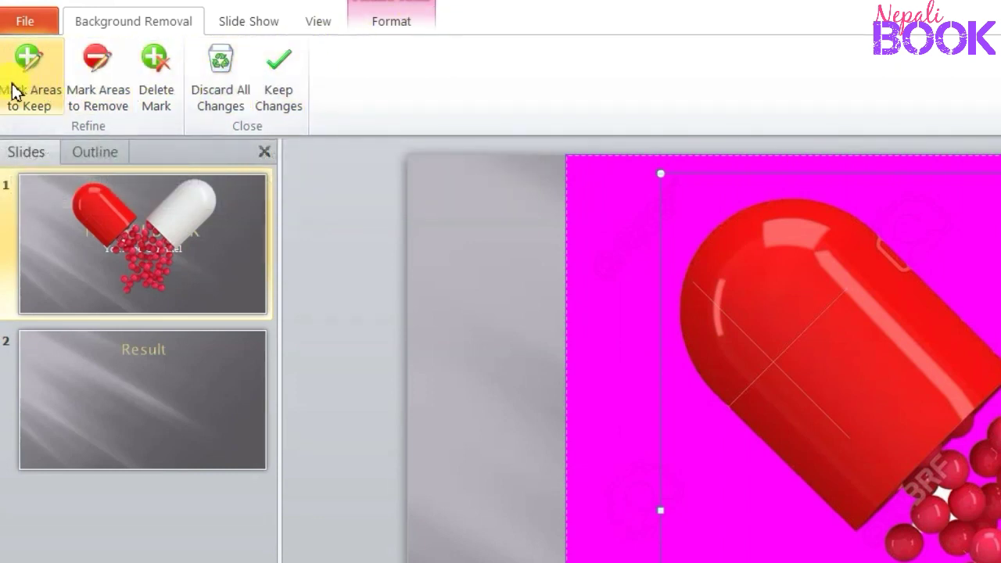
- Keep the background-removal changes so only the cut-out capsule and granules remain
{"action": "left_click", "coordinate": [276, 98]}
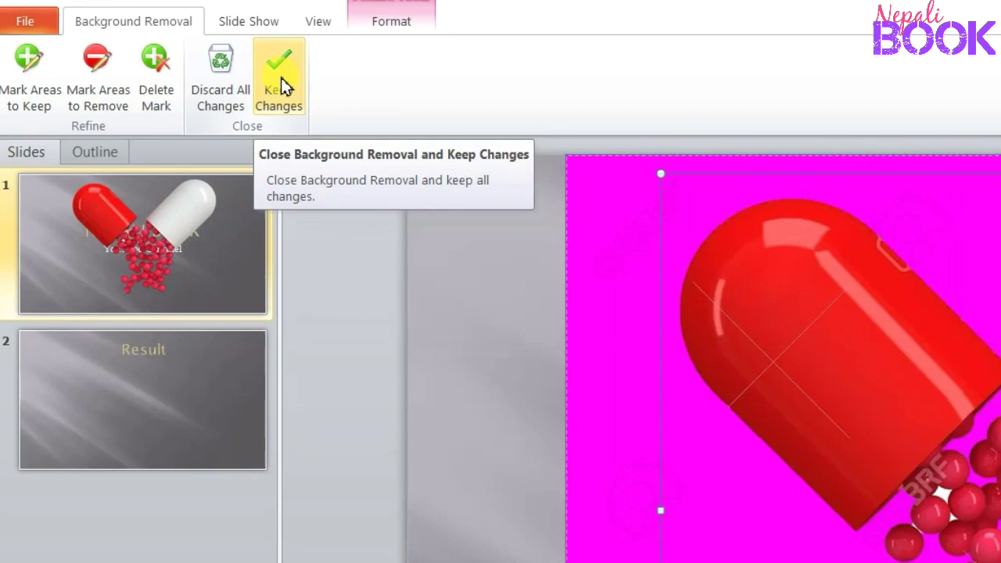
{"action": "left_click", "coordinate": [281, 77]}
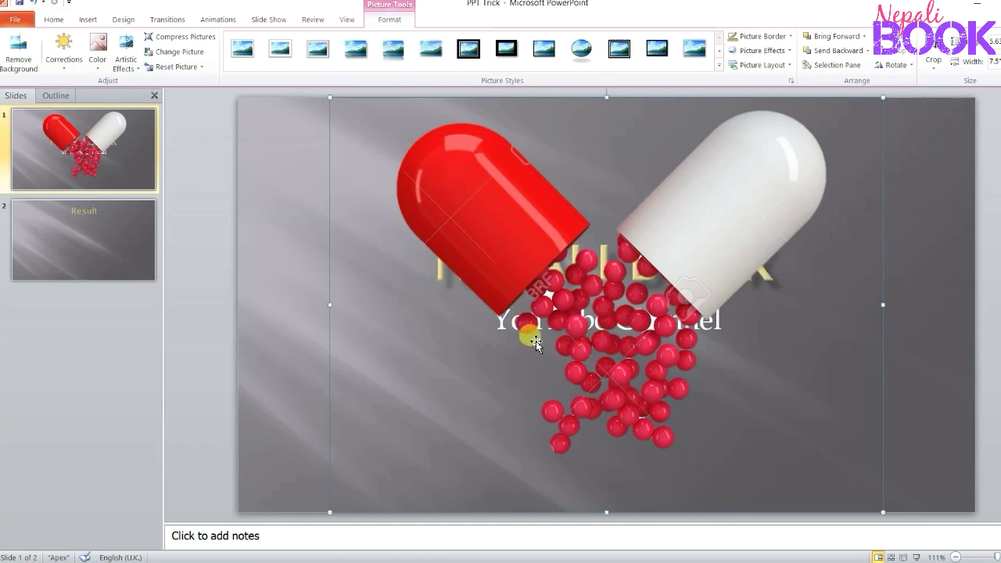
- Send the pill picture to back behind the NEPALI BOOK title text, then deselect it
{"action": "left_click", "coordinate": [566, 324]}
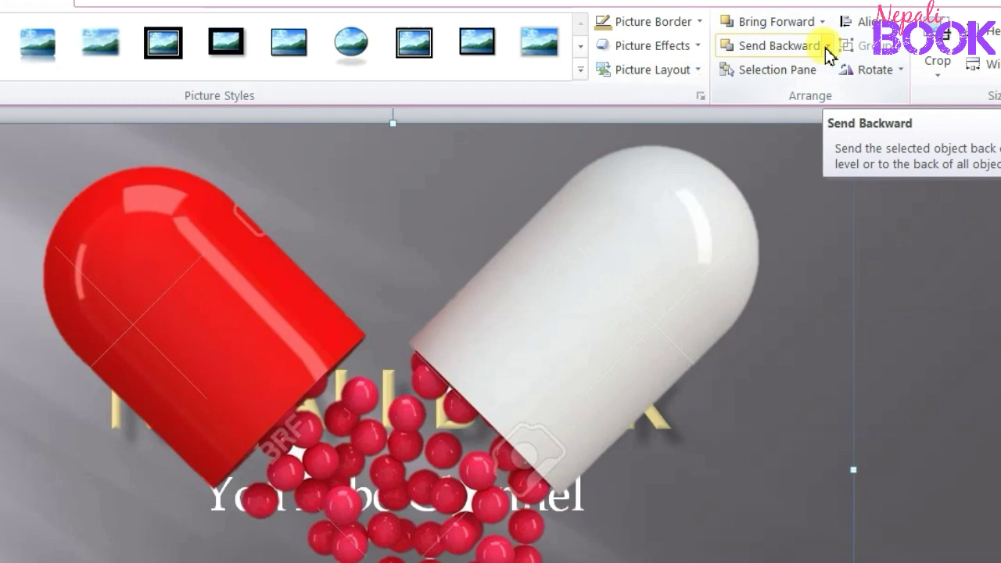
{"action": "left_click", "coordinate": [826, 47]}
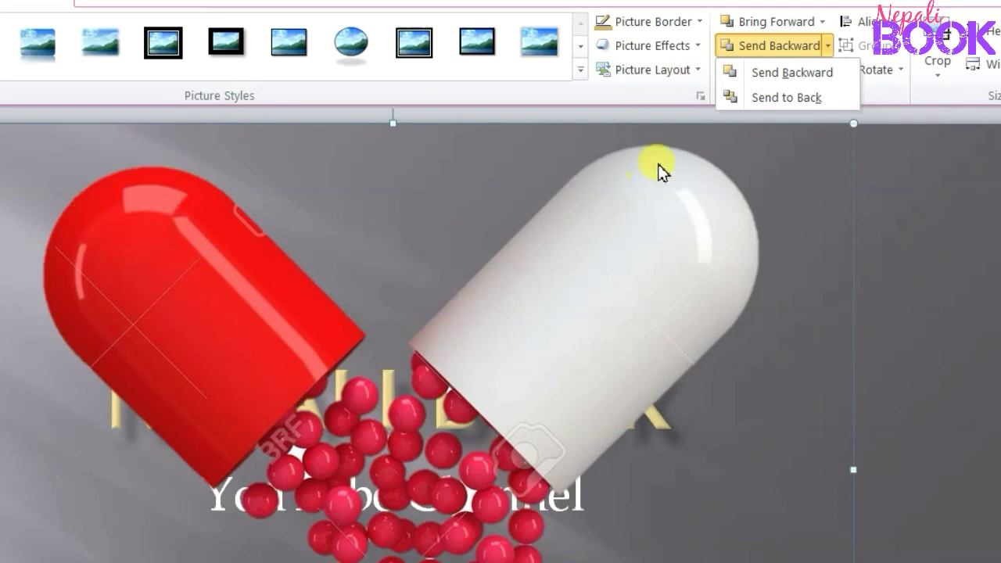
{"action": "left_click", "coordinate": [783, 99]}
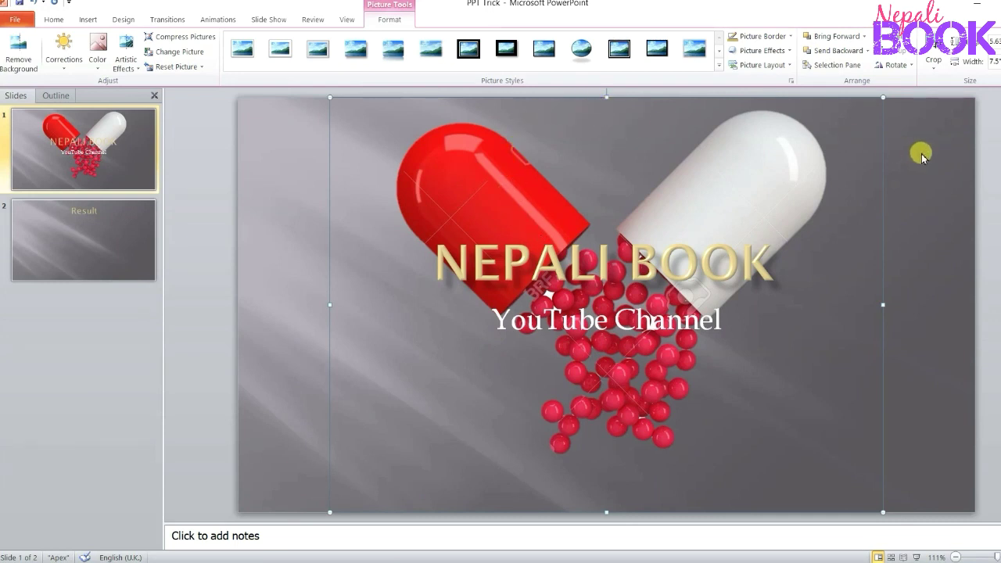
{"action": "left_click", "coordinate": [981, 145]}
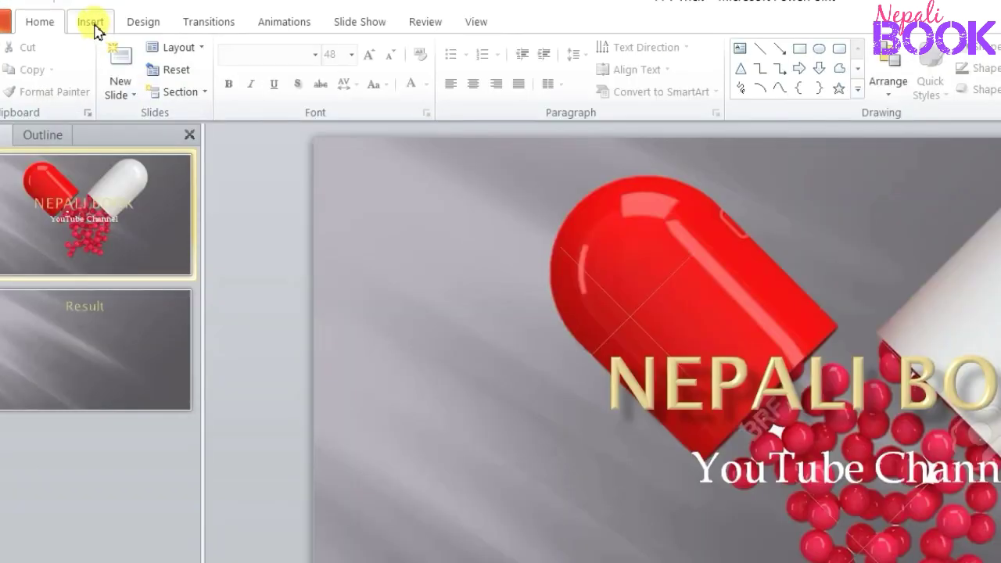
- Insert the lady-computer photo of the woman at a laptop onto the title slide
{"action": "left_click", "coordinate": [91, 21]}
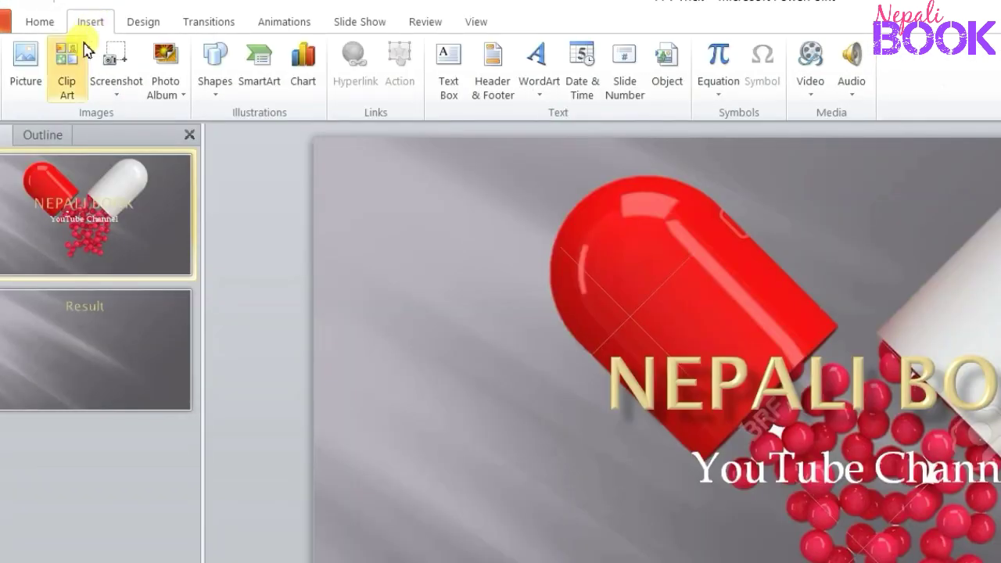
{"action": "left_click", "coordinate": [39, 74]}
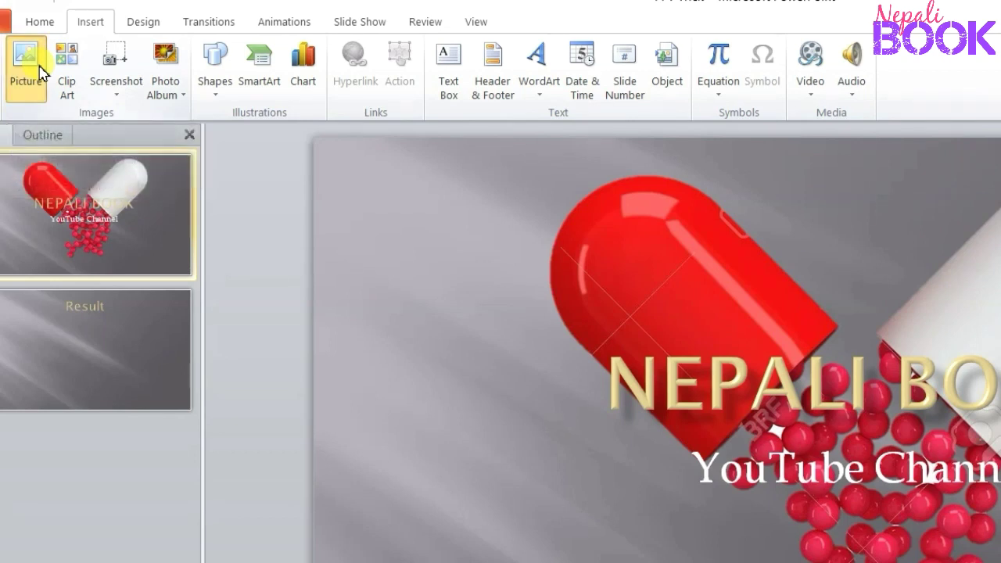
{"action": "scroll", "coordinate": [758, 387], "scroll_direction": "down", "scroll_amount": 2}
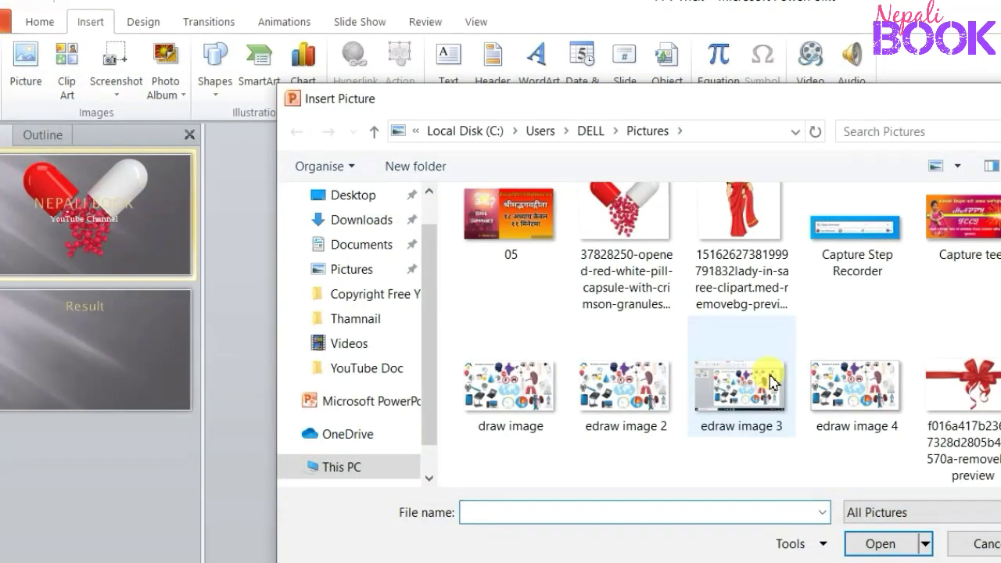
{"action": "scroll", "coordinate": [762, 383], "scroll_direction": "down", "scroll_amount": 5}
{"action": "left_click", "coordinate": [522, 432]}
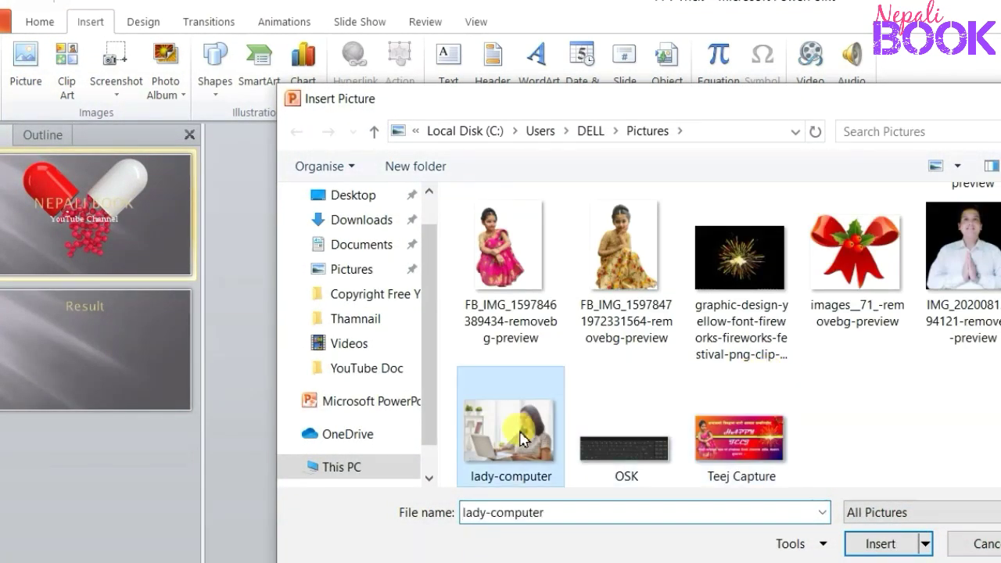
{"action": "left_click", "coordinate": [887, 542]}
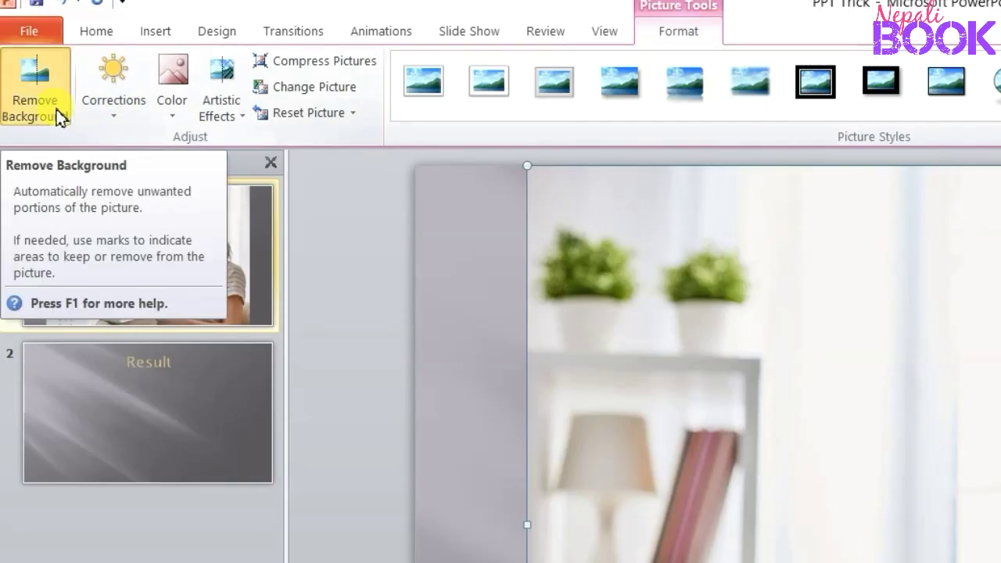
- Start Remove Background on the woman photo and stretch the keep region up, down, right and left
{"action": "left_click", "coordinate": [59, 117]}
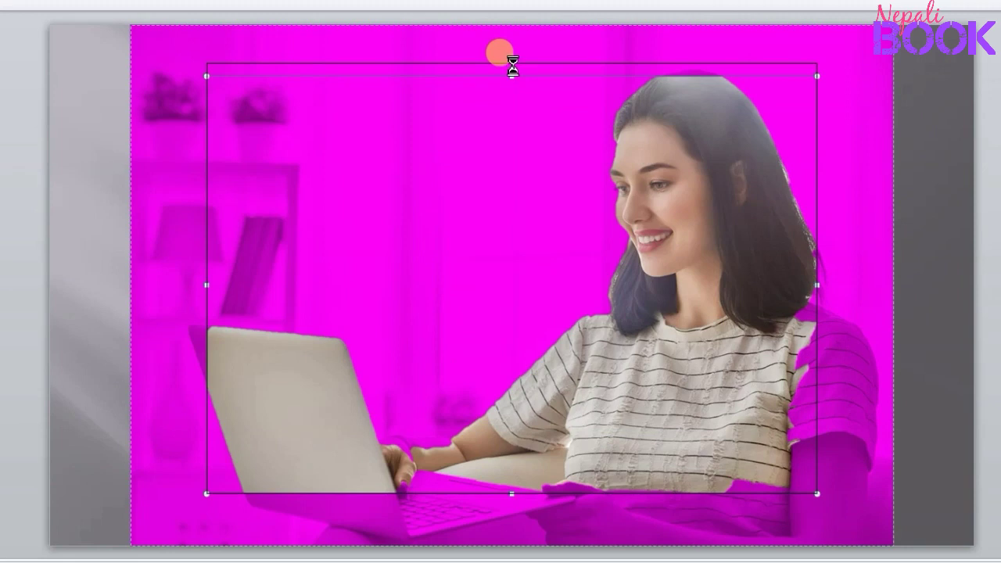
{"action": "left_click_drag", "start_coordinate": [607, 139], "coordinate": [607, 141]}
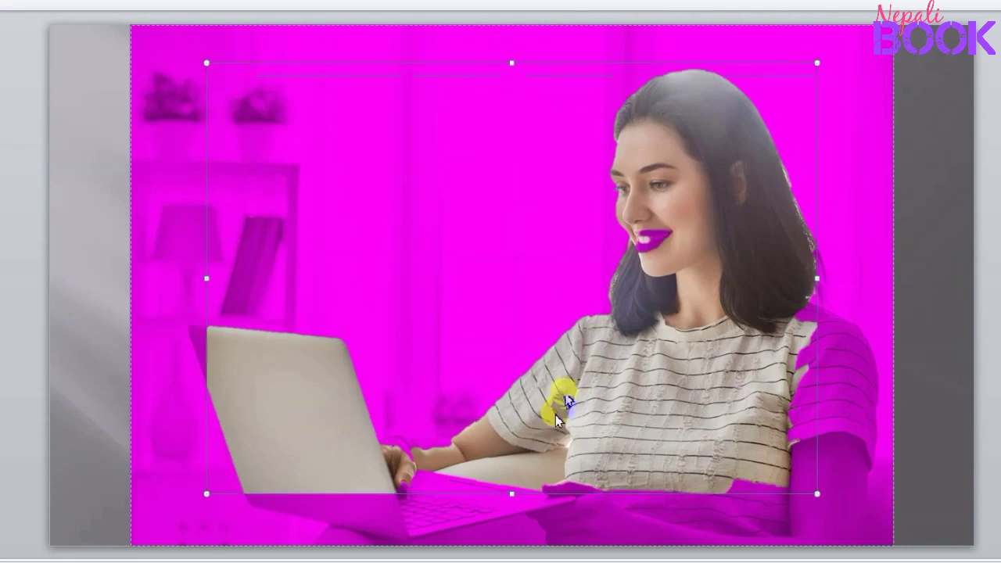
{"action": "left_click_drag", "start_coordinate": [512, 493], "coordinate": [522, 549]}
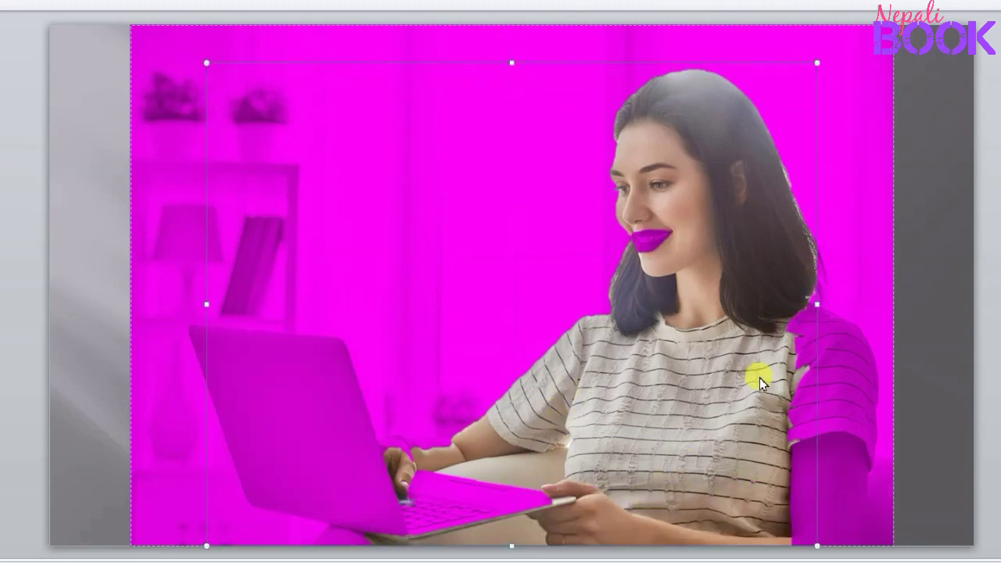
{"action": "mouse_move", "coordinate": [817, 305]}
{"action": "left_mouse_down"}
{"action": "mouse_move", "coordinate": [890, 307]}
{"action": "mouse_move", "coordinate": [882, 306]}
{"action": "left_mouse_up"}
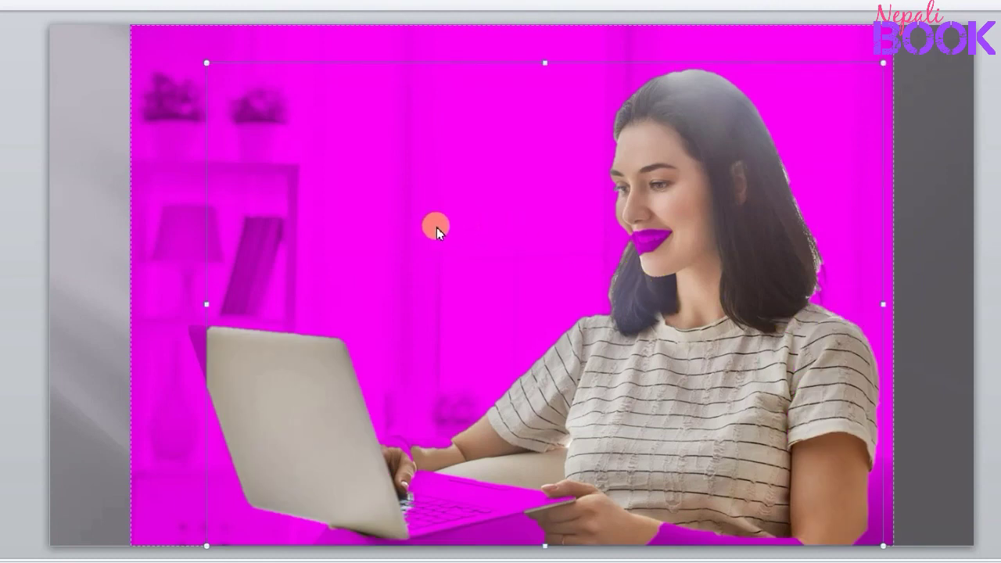
{"action": "left_click_drag", "start_coordinate": [206, 304], "coordinate": [186, 305]}
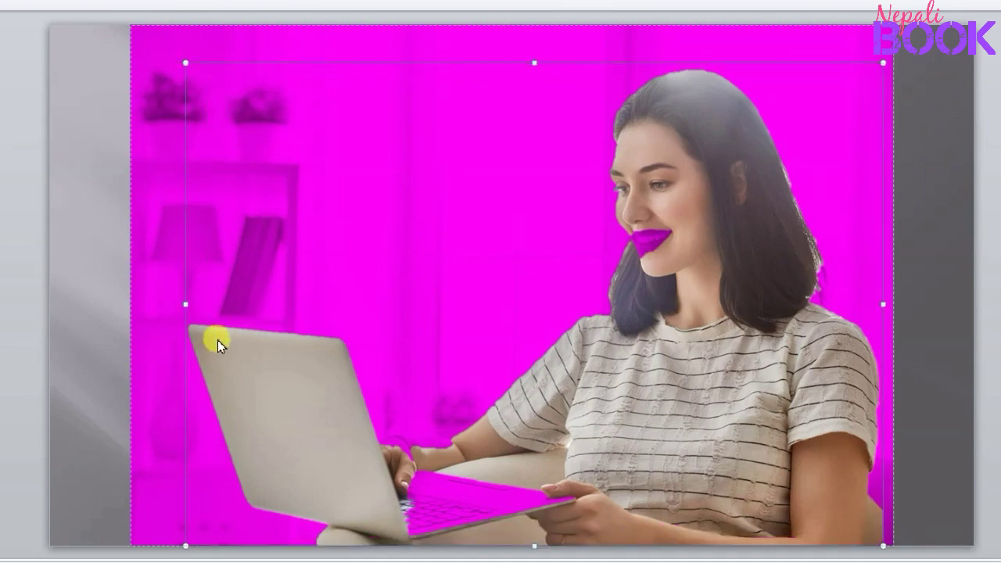
- Make further background-removal adjustments around the laptop area of the photo
{"action": "left_click", "coordinate": [436, 486]}
{"action": "left_click_drag", "start_coordinate": [464, 512], "coordinate": [424, 494]}
{"action": "left_click", "coordinate": [358, 332]}
{"action": "left_click_drag", "start_coordinate": [421, 490], "coordinate": [488, 496]}
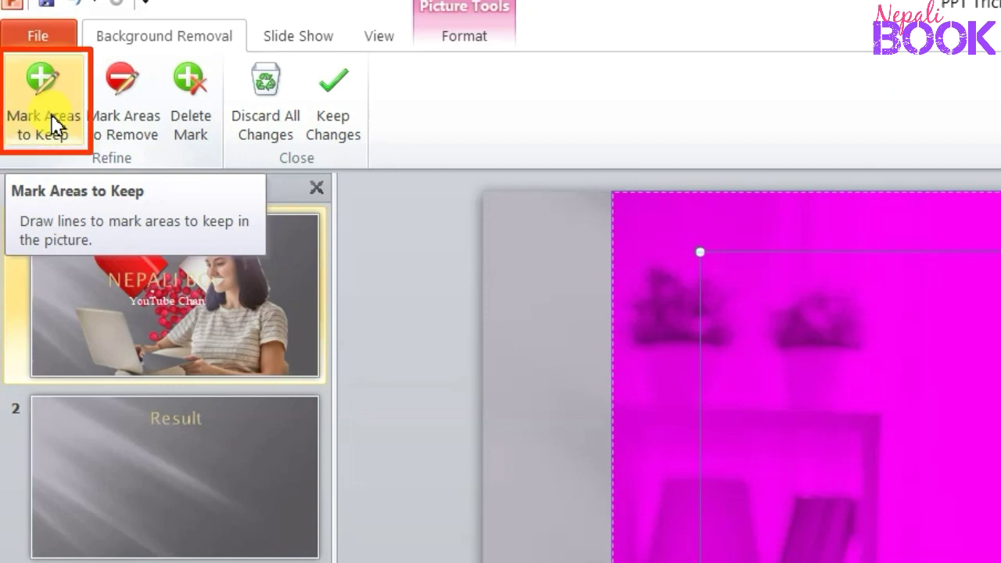
- Mark the woman's lips as an area to keep
{"action": "left_click", "coordinate": [52, 119]}
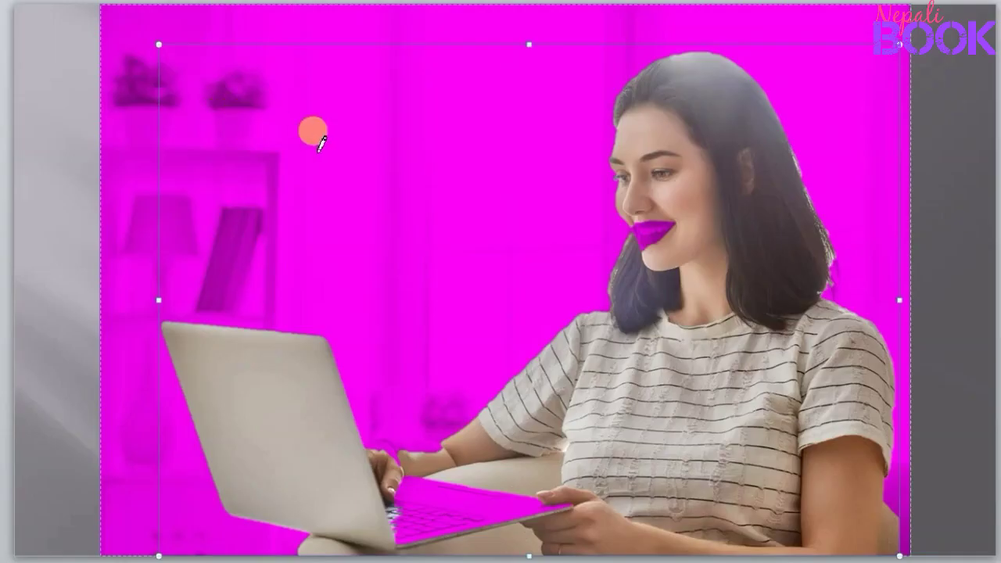
{"action": "left_click_drag", "start_coordinate": [632, 208], "coordinate": [630, 215]}
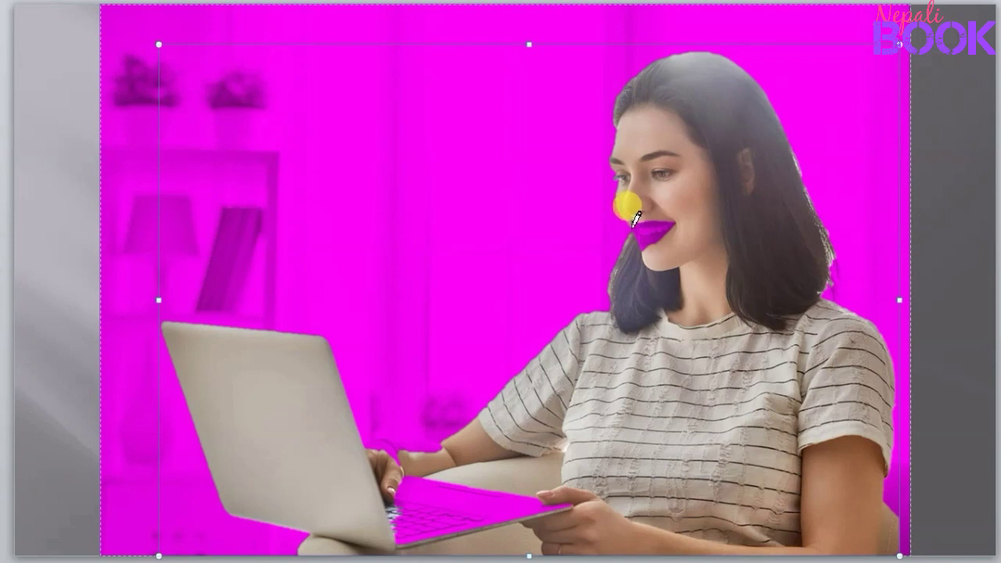
{"action": "left_click_drag", "start_coordinate": [635, 220], "coordinate": [632, 228]}
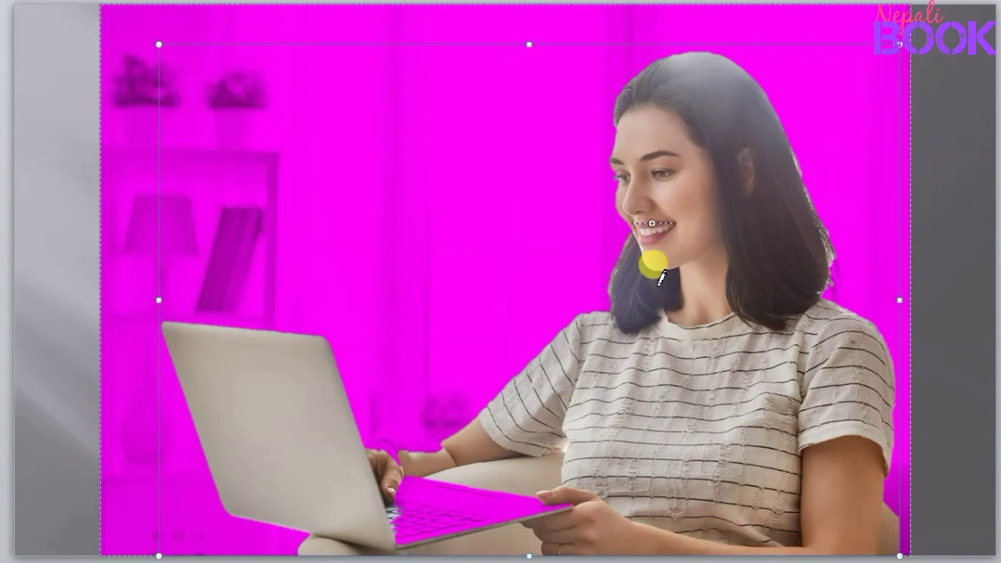
{"action": "mouse_move", "coordinate": [652, 223]}
{"action": "left_mouse_down"}
{"action": "mouse_move", "coordinate": [674, 230]}
{"action": "mouse_move", "coordinate": [649, 222]}
{"action": "mouse_move", "coordinate": [665, 250]}
{"action": "left_mouse_up"}
- Mark the hand and laptop keyboard areas to keep
{"action": "mouse_move", "coordinate": [440, 456]}
{"action": "left_mouse_down"}
{"action": "mouse_move", "coordinate": [412, 467]}
{"action": "mouse_move", "coordinate": [400, 549]}
{"action": "left_mouse_up"}
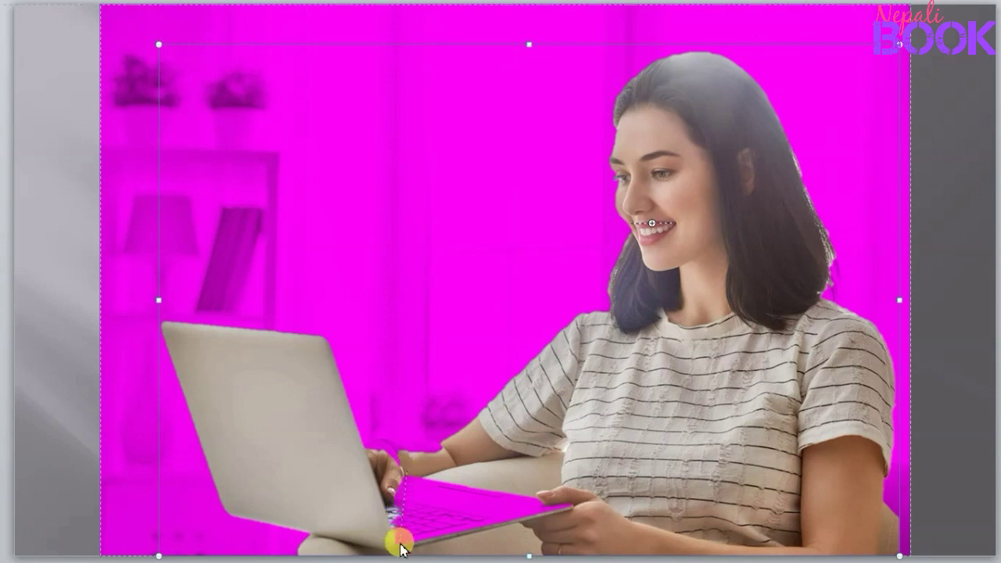
{"action": "mouse_move", "coordinate": [462, 492]}
{"action": "left_mouse_down"}
{"action": "mouse_move", "coordinate": [421, 472]}
{"action": "mouse_move", "coordinate": [486, 491]}
{"action": "left_mouse_up"}
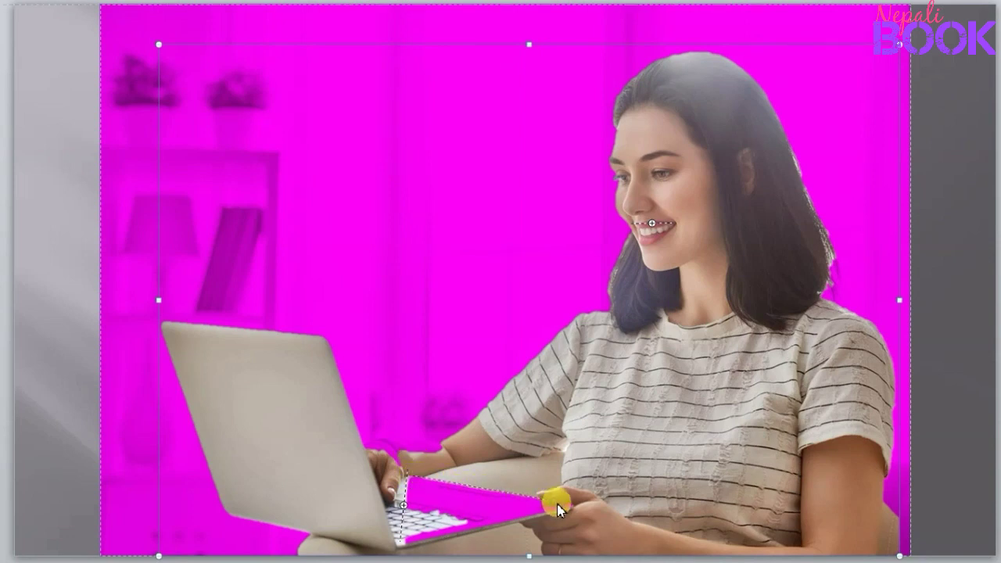
{"action": "left_click_drag", "start_coordinate": [570, 506], "coordinate": [570, 501]}
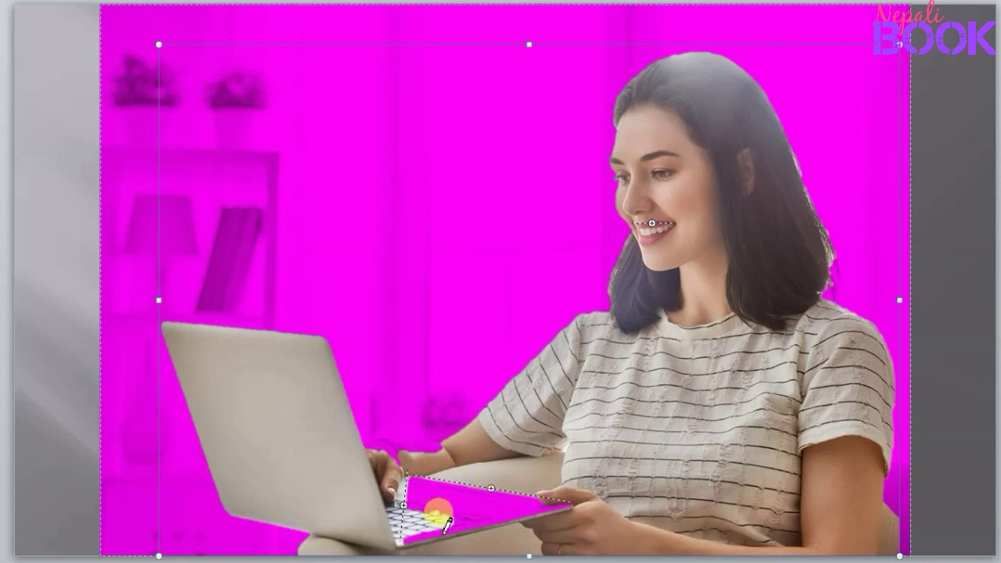
{"action": "mouse_move", "coordinate": [460, 489]}
{"action": "left_mouse_down"}
{"action": "mouse_move", "coordinate": [423, 539]}
{"action": "mouse_move", "coordinate": [563, 507]}
{"action": "left_mouse_up"}
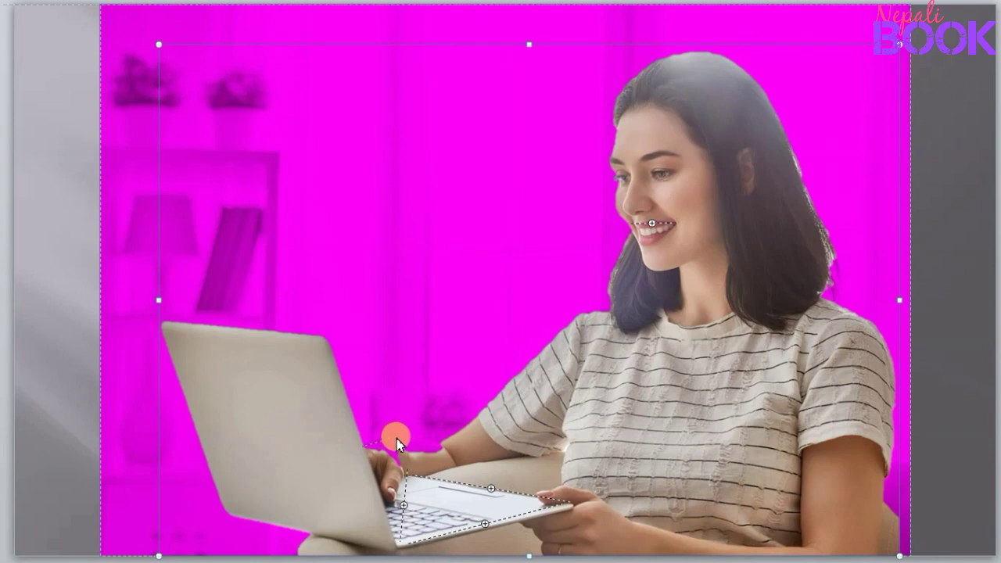
{"action": "mouse_move", "coordinate": [364, 445]}
{"action": "left_mouse_down"}
{"action": "mouse_move", "coordinate": [434, 442]}
{"action": "mouse_move", "coordinate": [442, 432]}
{"action": "left_mouse_up"}
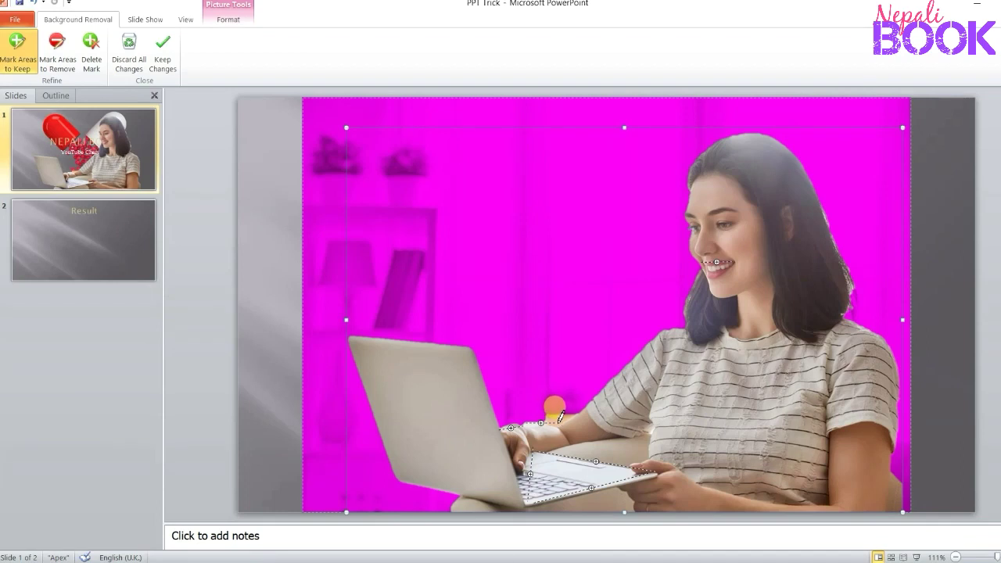
{"action": "left_click", "coordinate": [557, 421]}
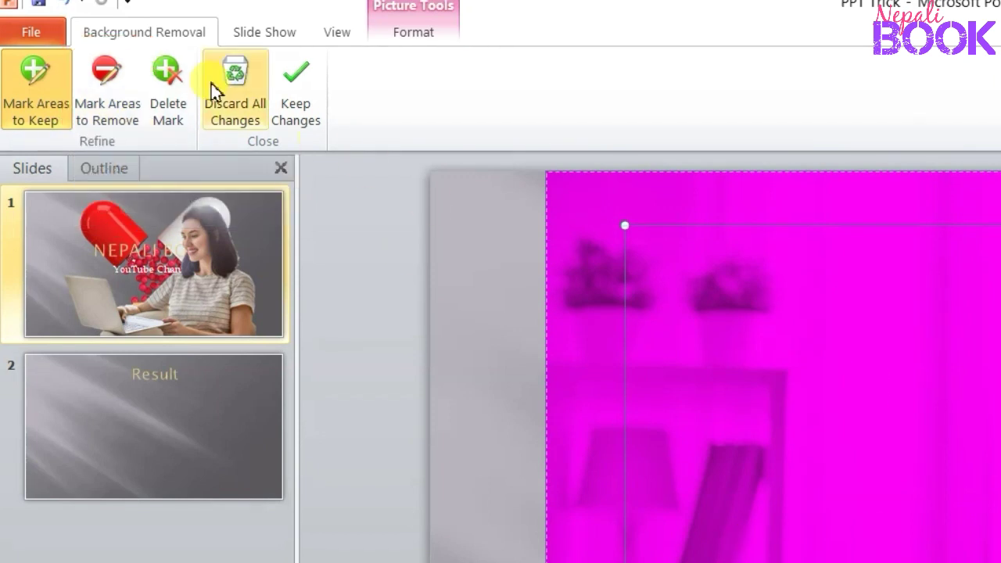
- Mark the area beside the woman's hand near the laptop for removal
{"action": "left_click", "coordinate": [113, 102]}
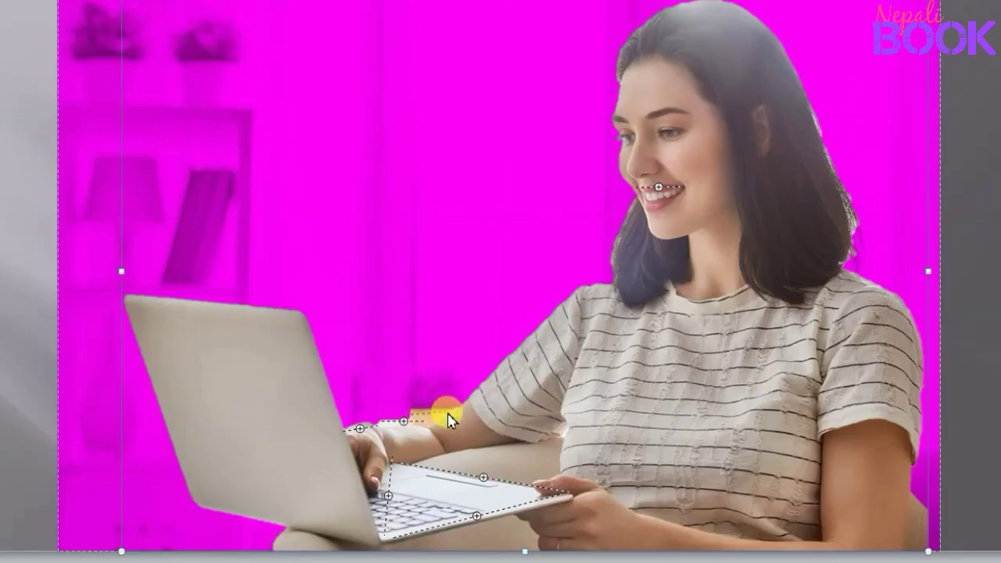
{"action": "left_click_drag", "start_coordinate": [444, 412], "coordinate": [416, 412]}
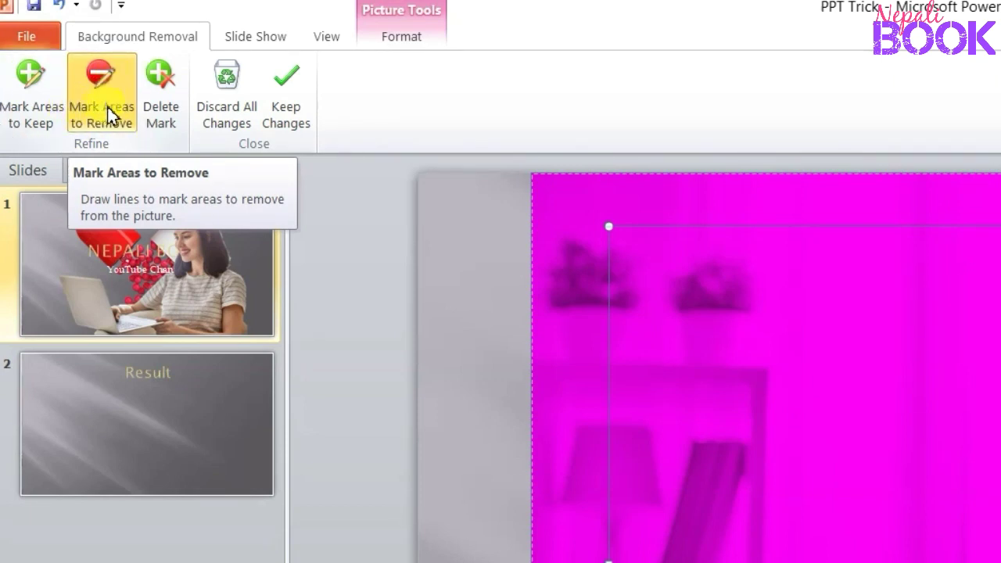
{"action": "left_click", "coordinate": [124, 119]}
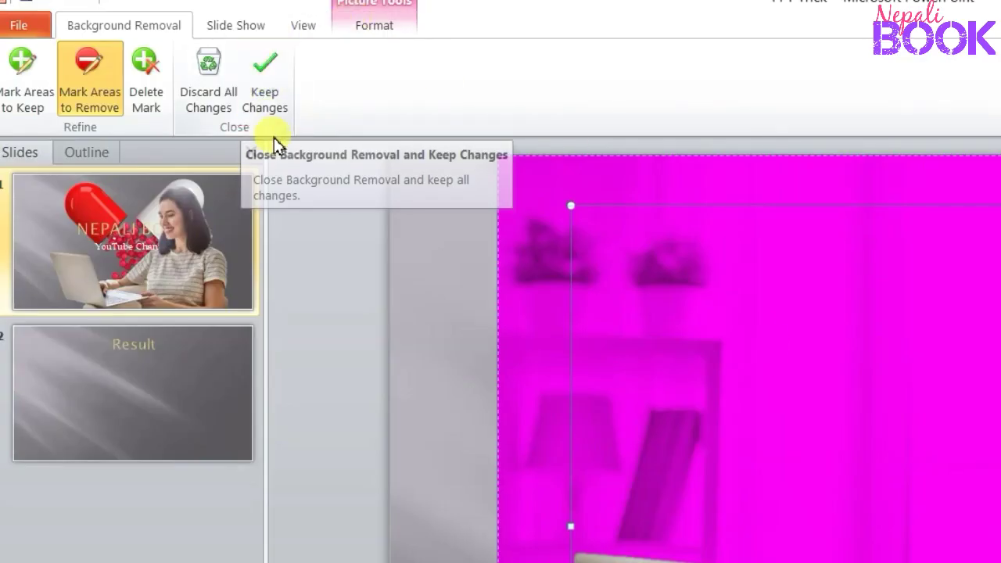
- Apply the background removal, then move the cut-out woman photo right and resize it beside NEPALI BOOK
{"action": "left_click", "coordinate": [265, 94]}
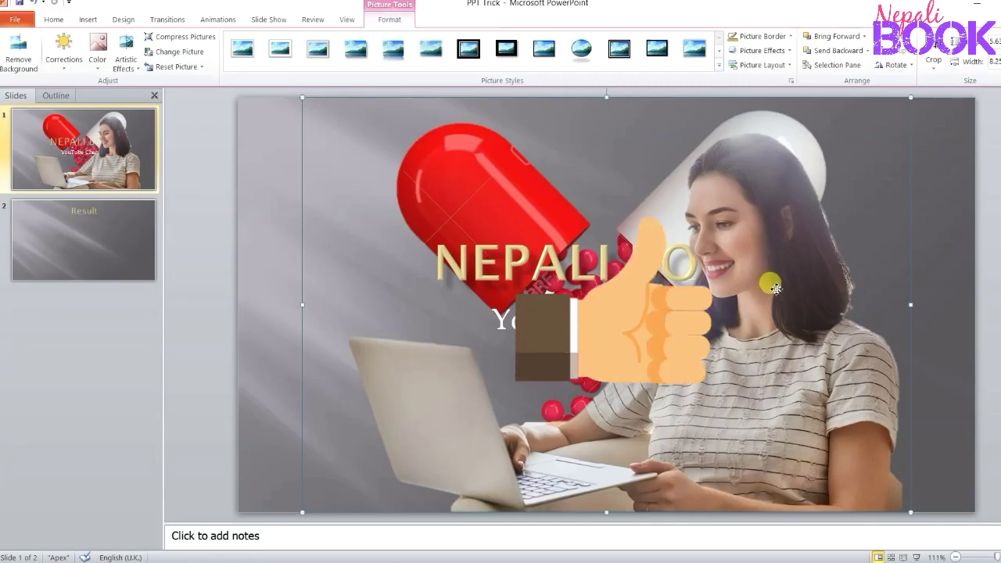
{"action": "left_click_drag", "start_coordinate": [773, 291], "coordinate": [841, 285]}
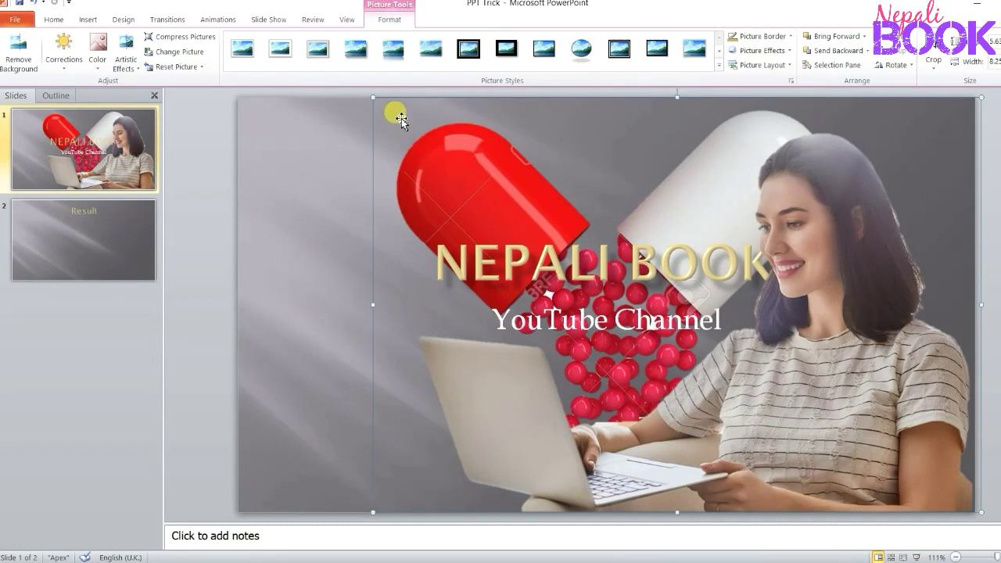
{"action": "left_click_drag", "start_coordinate": [376, 101], "coordinate": [515, 226]}
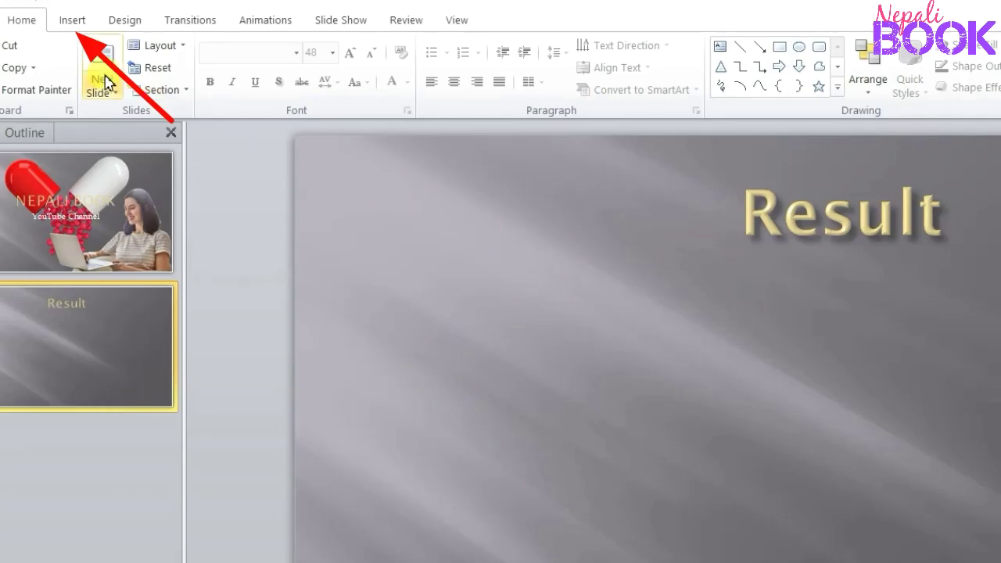
- Open the Insert Object dialog from the Insert tab and move it up and right
{"action": "left_click", "coordinate": [82, 28]}
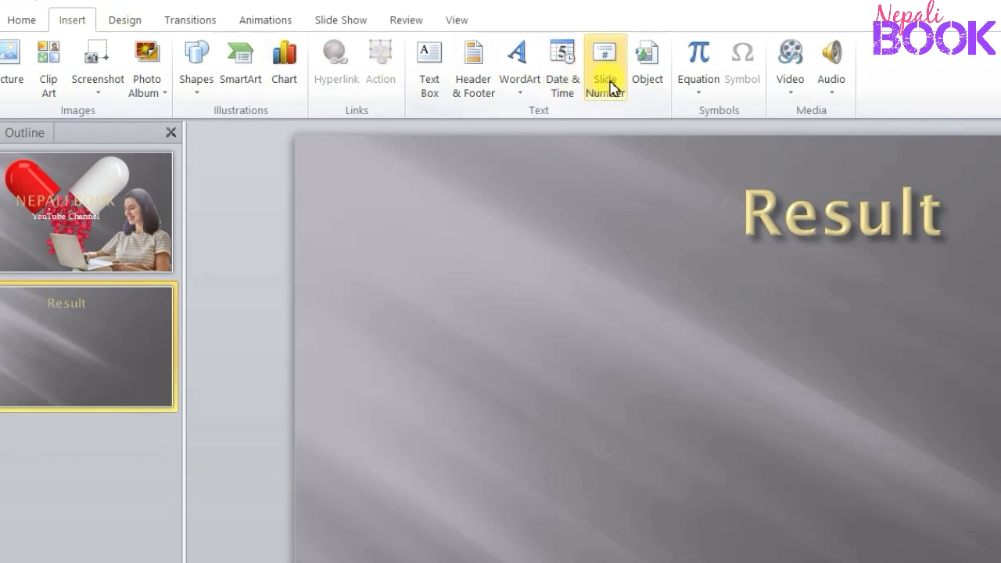
{"action": "left_click", "coordinate": [648, 70]}
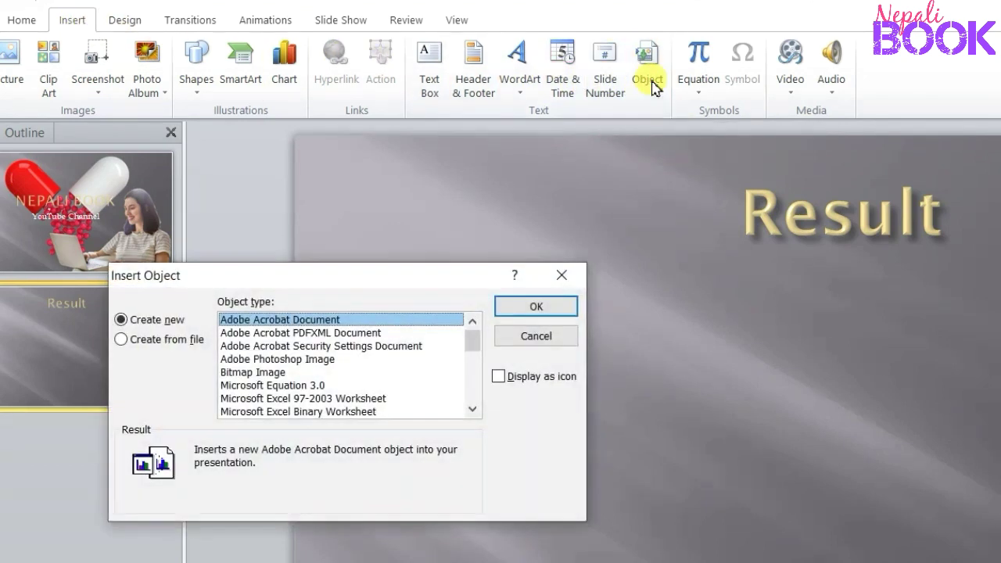
{"action": "mouse_move", "coordinate": [409, 274]}
{"action": "left_mouse_down"}
{"action": "mouse_move", "coordinate": [465, 236]}
{"action": "mouse_move", "coordinate": [529, 130]}
{"action": "left_mouse_up"}
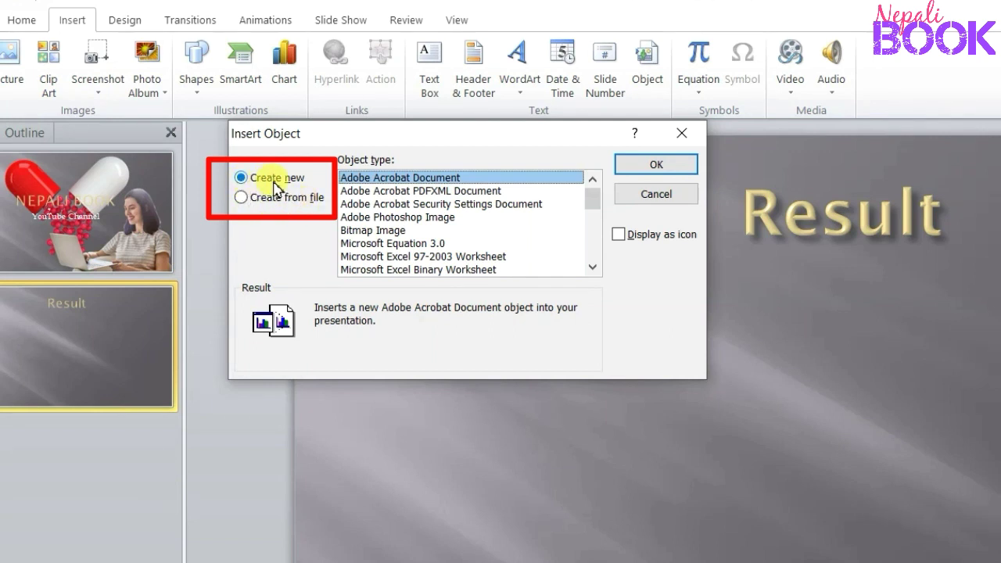
- After trying Excel worksheet and Word document object types, switch to Create from file
{"action": "scroll", "coordinate": [383, 213], "scroll_direction": "down", "scroll_amount": 1}
{"action": "scroll", "coordinate": [387, 215], "scroll_direction": "down", "scroll_amount": 2}
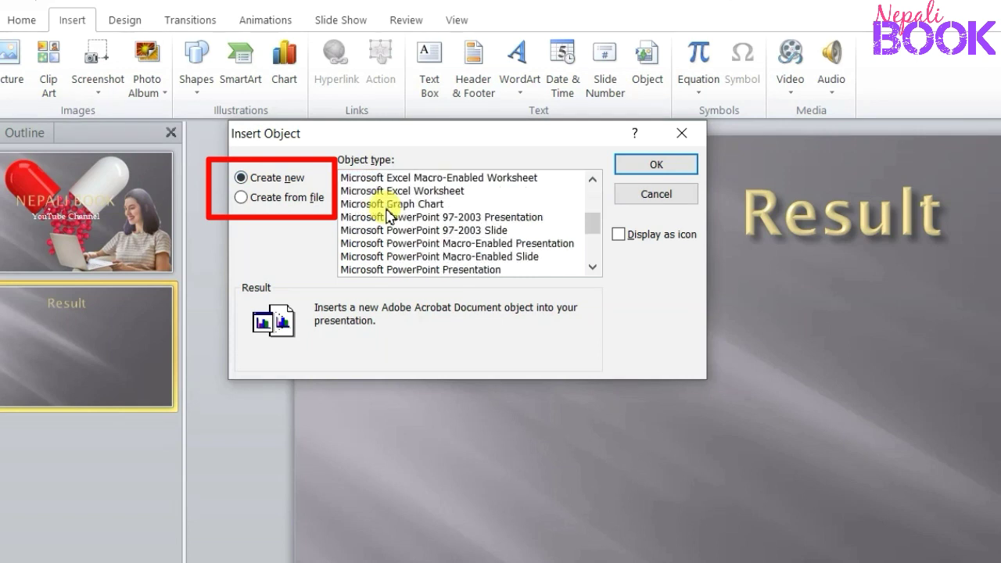
{"action": "scroll", "coordinate": [387, 215], "scroll_direction": "down", "scroll_amount": 1}
{"action": "scroll", "coordinate": [387, 215], "scroll_direction": "down", "scroll_amount": 2}
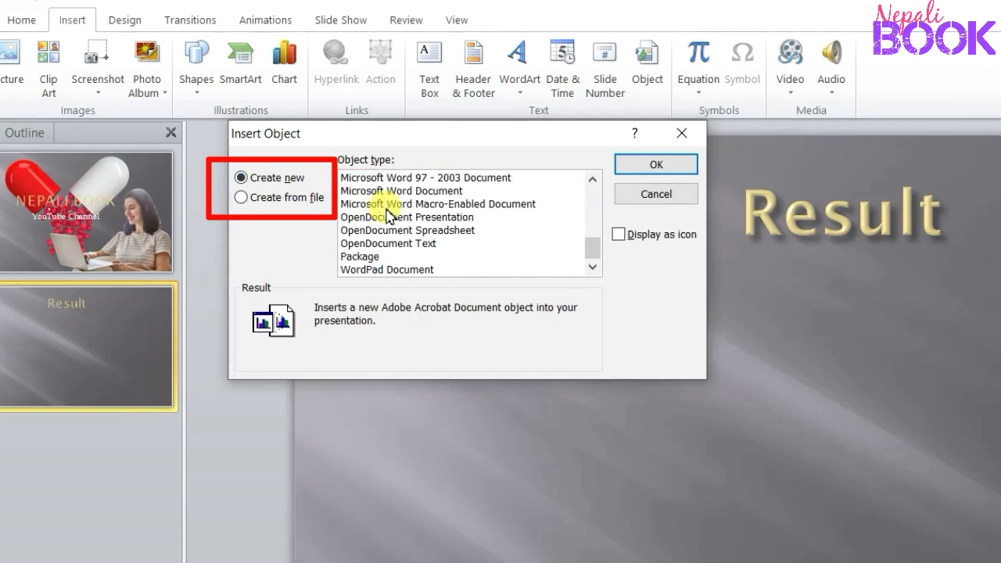
{"action": "scroll", "coordinate": [387, 215], "scroll_direction": "up", "scroll_amount": 1}
{"action": "scroll", "coordinate": [387, 215], "scroll_direction": "up", "scroll_amount": 2}
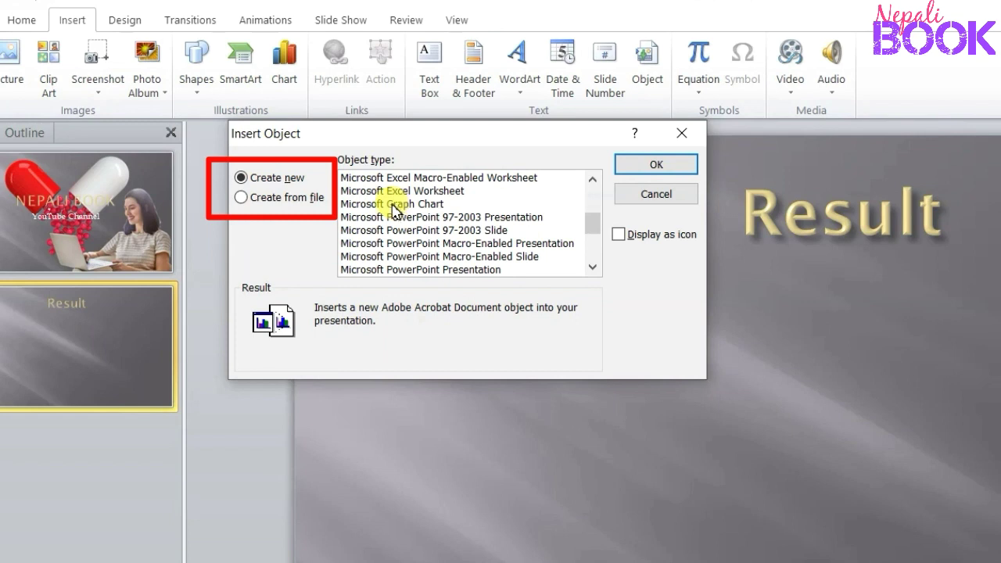
{"action": "left_click", "coordinate": [383, 192]}
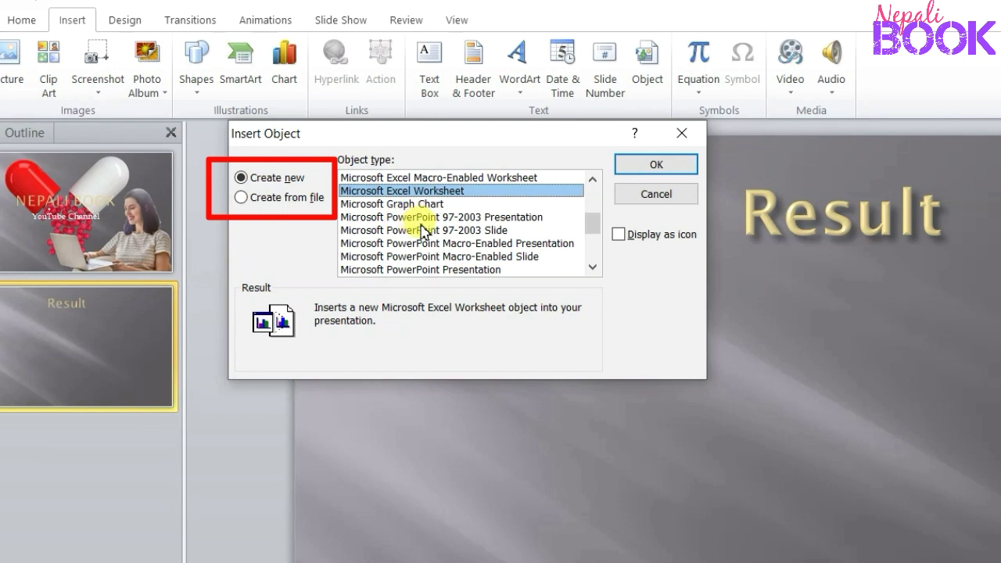
{"action": "scroll", "coordinate": [423, 230], "scroll_direction": "down", "scroll_amount": 2}
{"action": "left_click", "coordinate": [422, 230]}
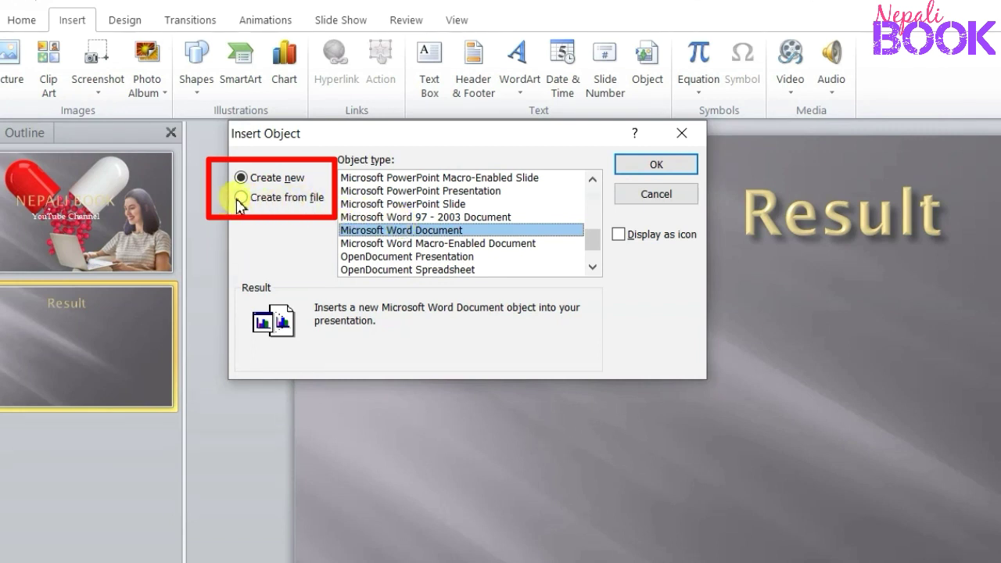
{"action": "left_click", "coordinate": [239, 200]}
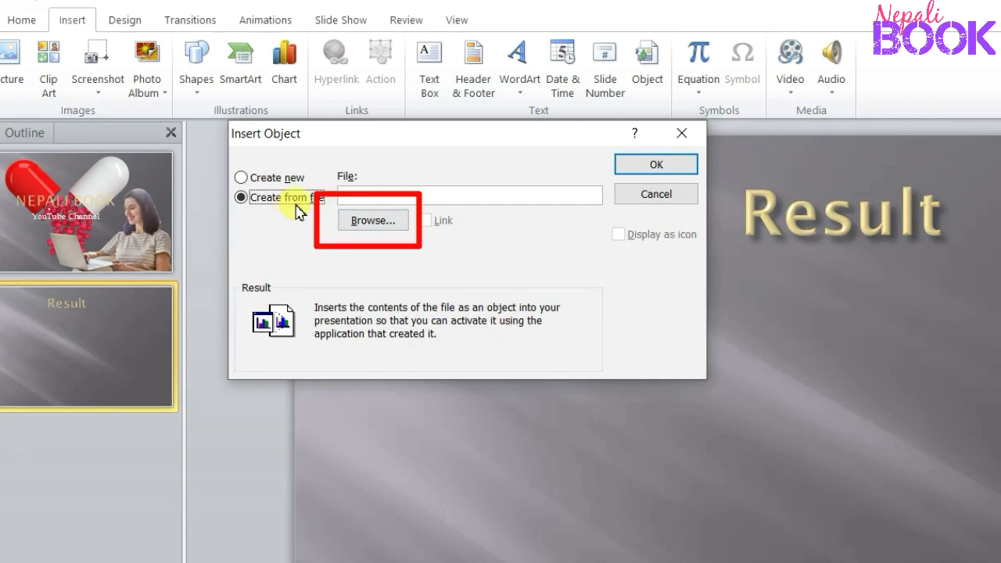
- Pick Result.xlsx from the Desktop and embed it on the Result slide
{"action": "left_click", "coordinate": [374, 223]}
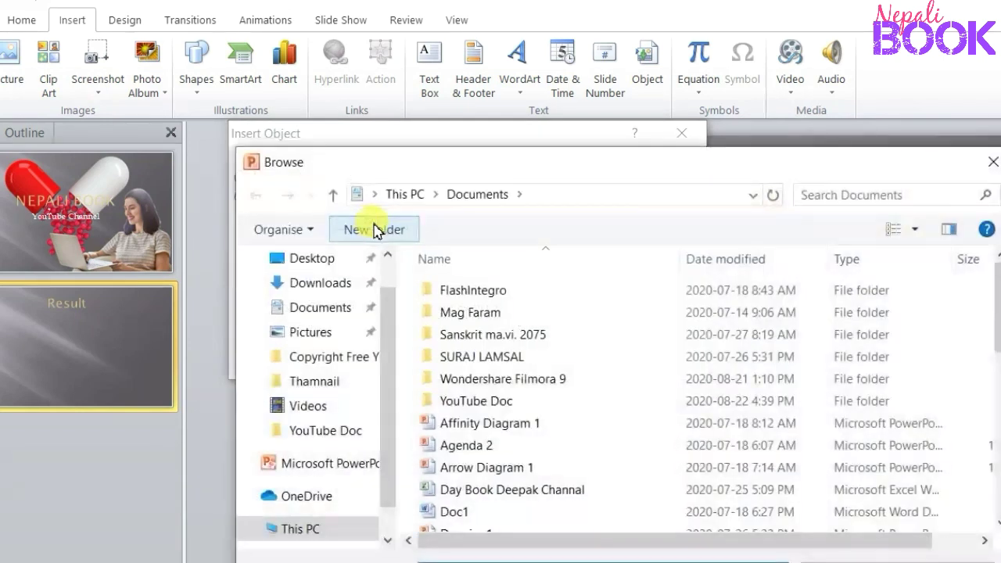
{"action": "left_click_drag", "start_coordinate": [529, 170], "coordinate": [525, 75]}
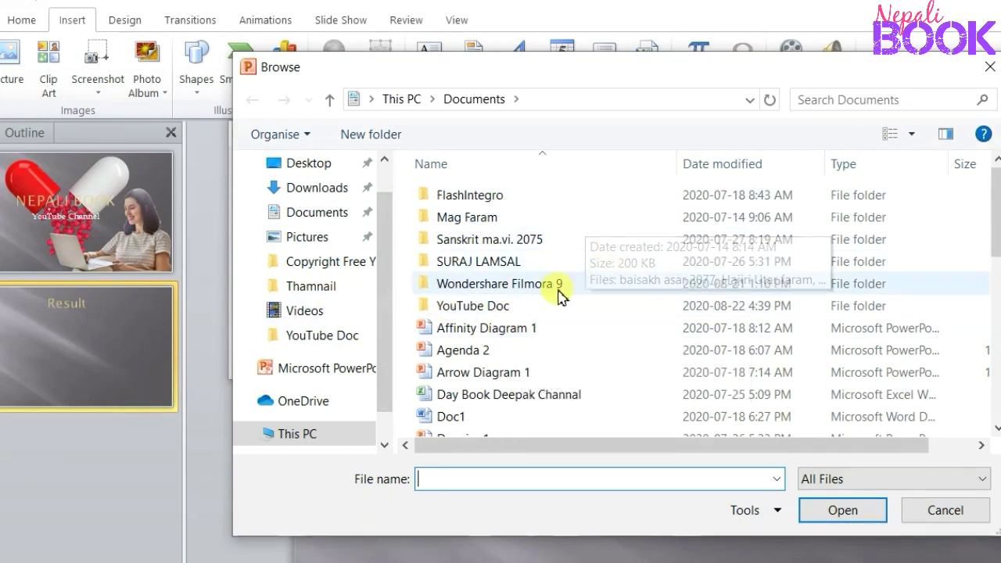
{"action": "left_click", "coordinate": [313, 166]}
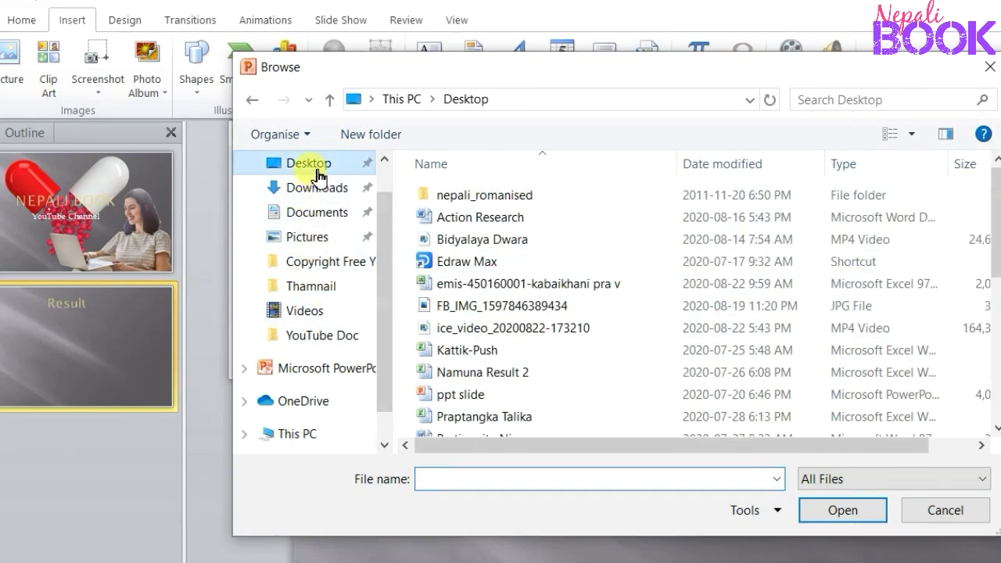
{"action": "left_click", "coordinate": [506, 286]}
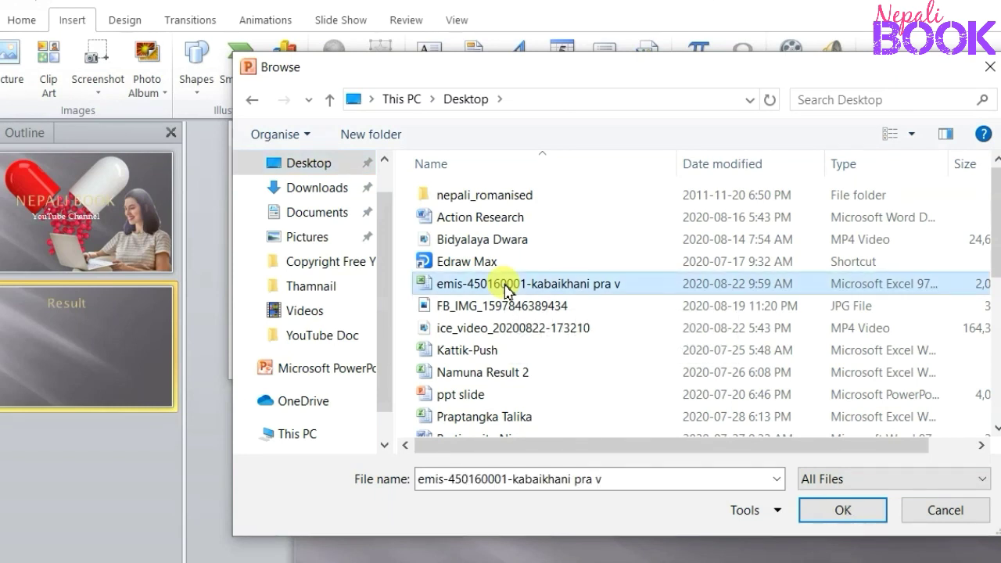
{"action": "key", "text": "r"}
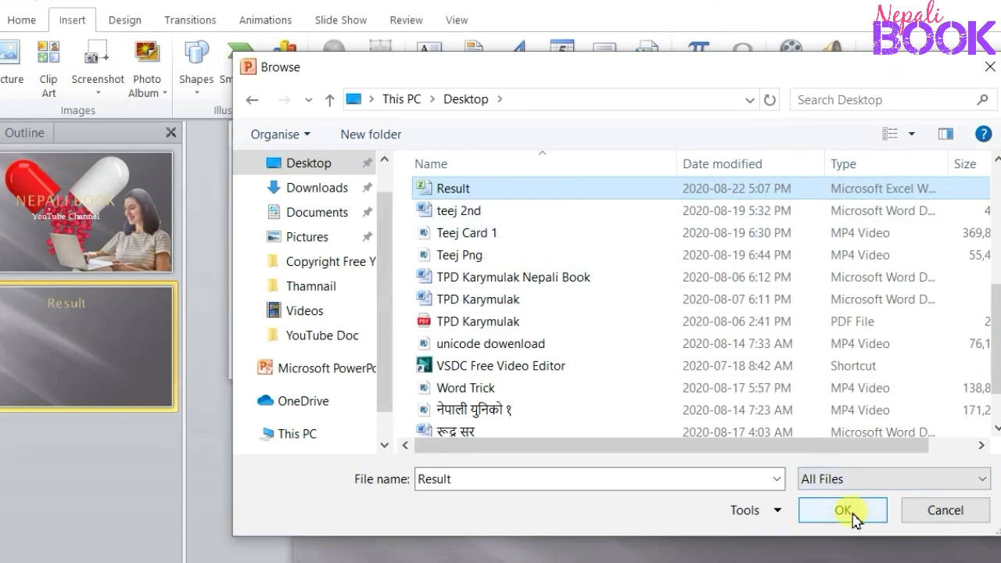
{"action": "left_click", "coordinate": [848, 512]}
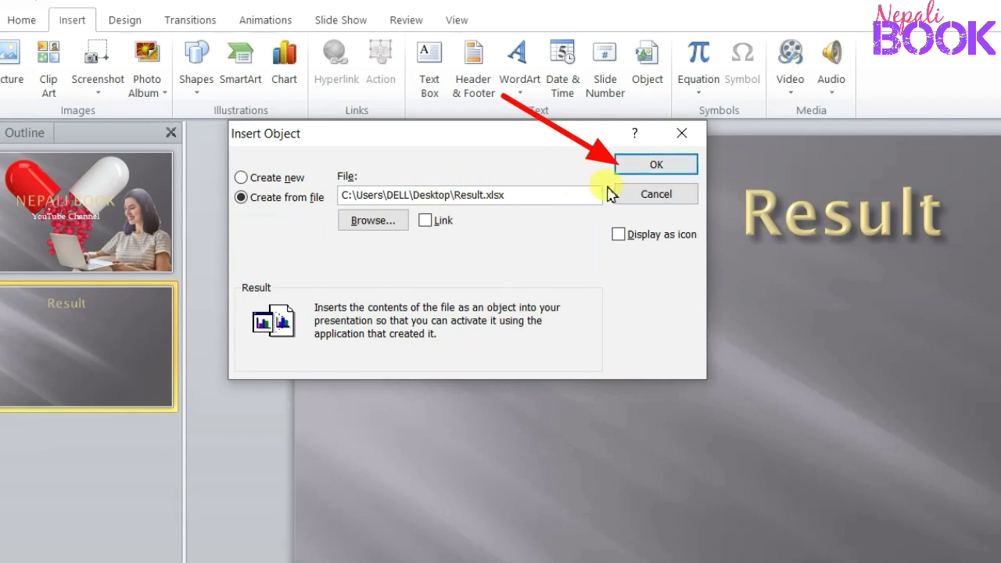
{"action": "left_click", "coordinate": [655, 168]}
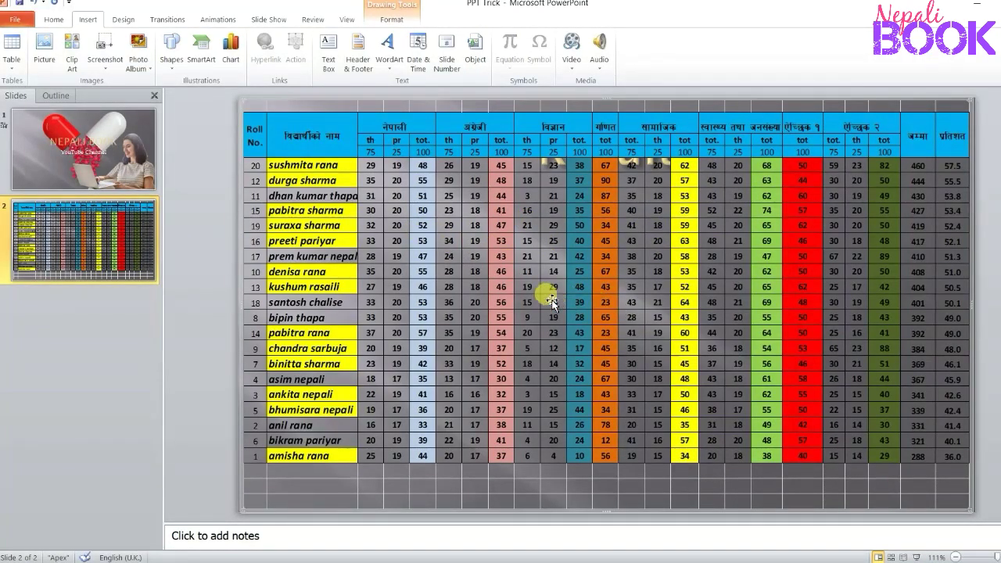
- Shrink the embedded marks table and move it beneath the 'Result' heading
{"action": "left_click", "coordinate": [249, 99]}
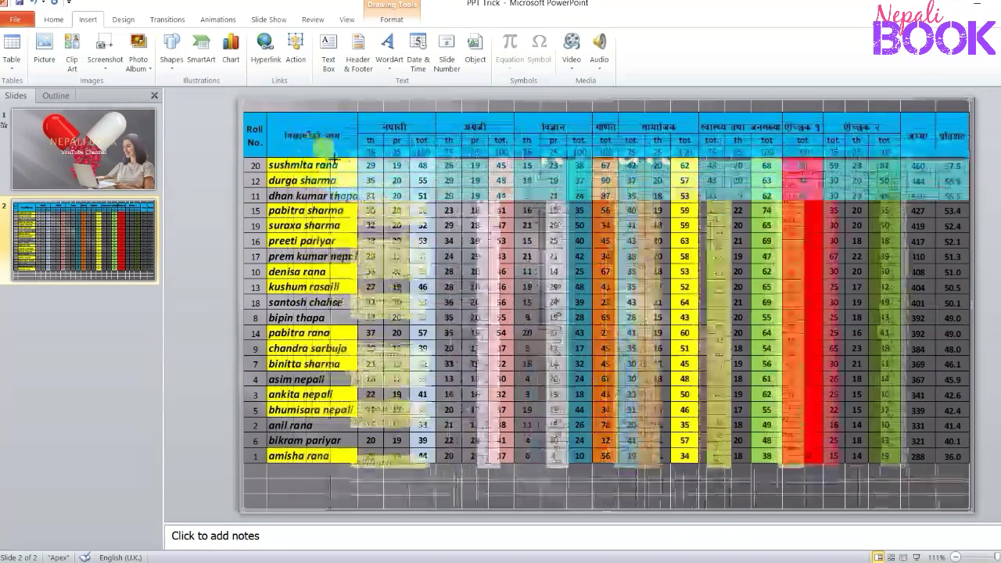
{"action": "left_click_drag", "start_coordinate": [362, 173], "coordinate": [358, 168]}
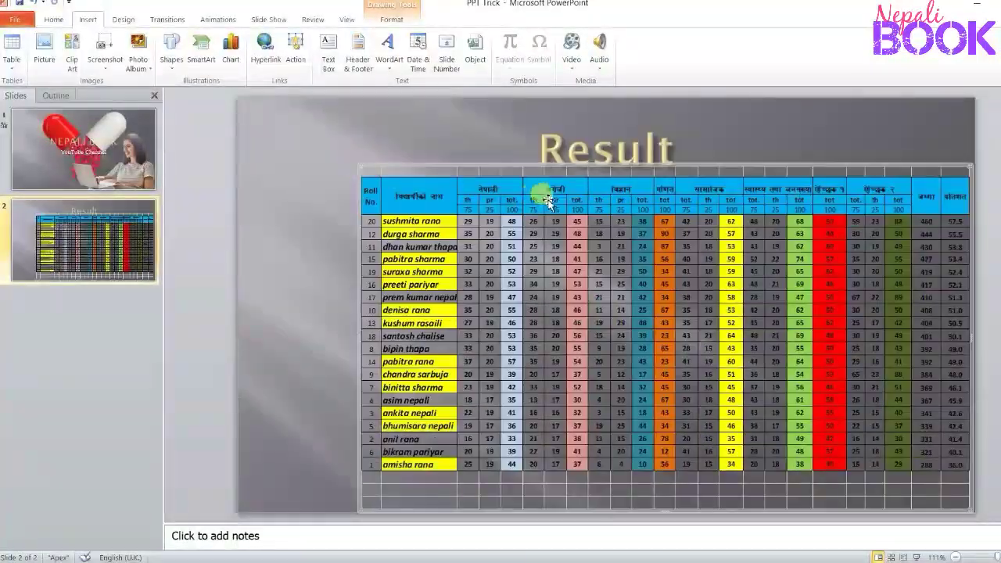
{"action": "left_click_drag", "start_coordinate": [552, 173], "coordinate": [444, 183]}
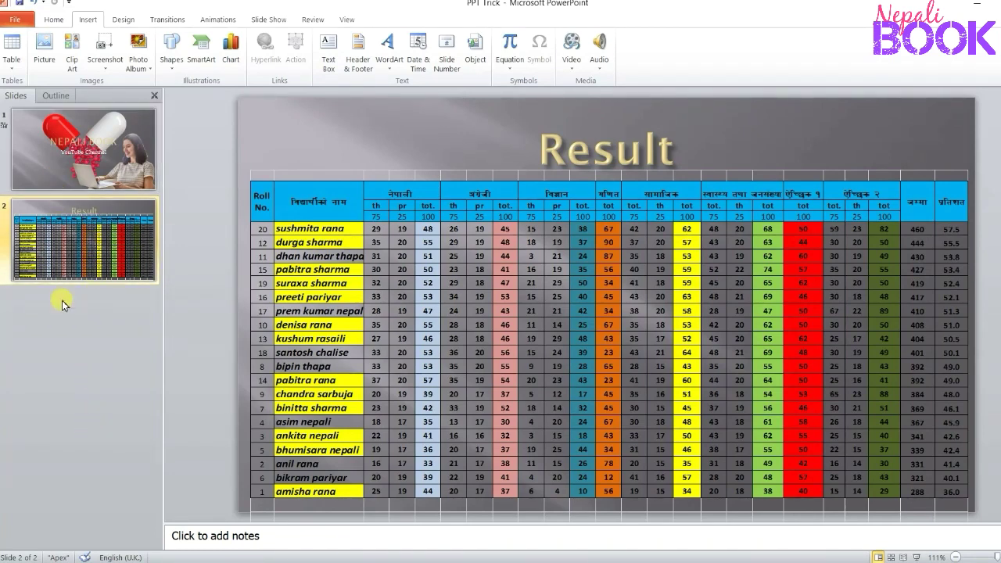
- From the Home tab's New Slide dropdown, open the Reuse Slides pane
{"action": "left_click", "coordinate": [52, 18]}
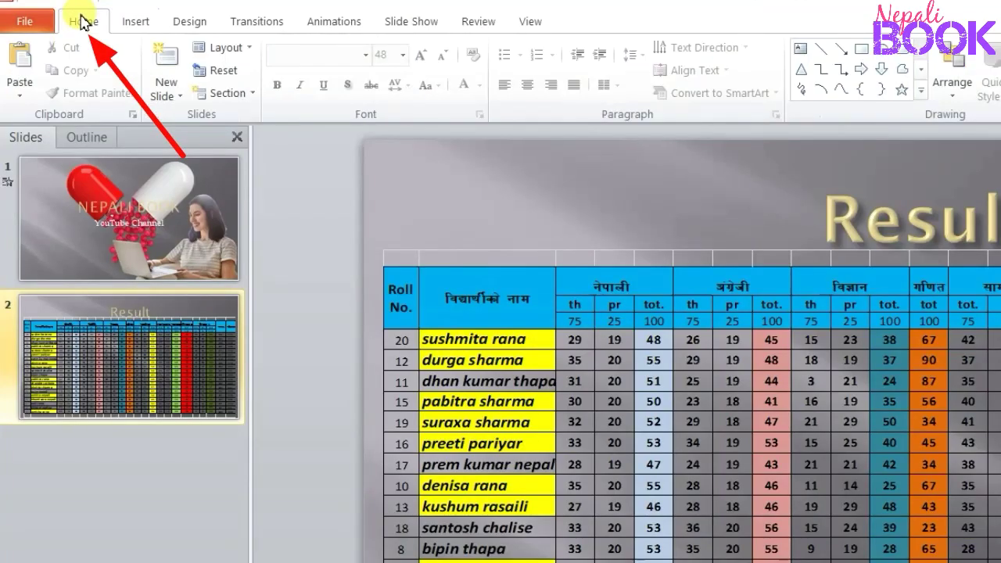
{"action": "left_click", "coordinate": [180, 100]}
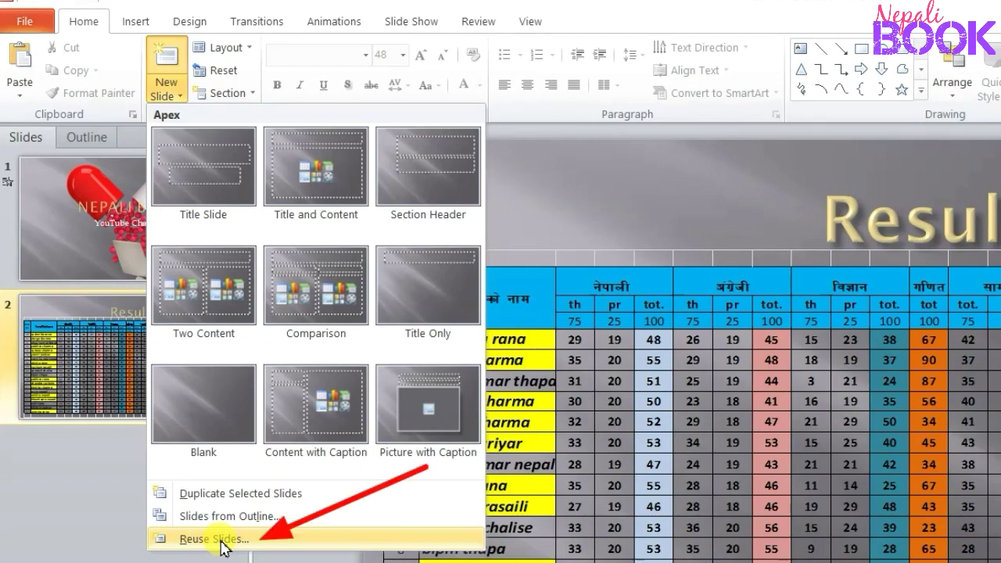
{"action": "left_click", "coordinate": [221, 539]}
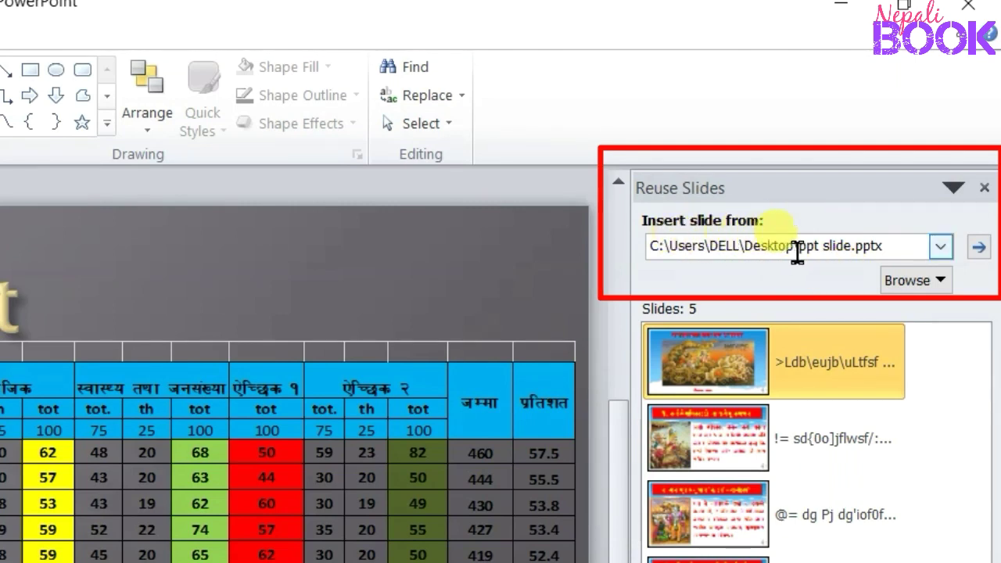
- Load ppt slide.pptx from the Desktop as the Reuse Slides source
{"action": "left_click", "coordinate": [901, 281]}
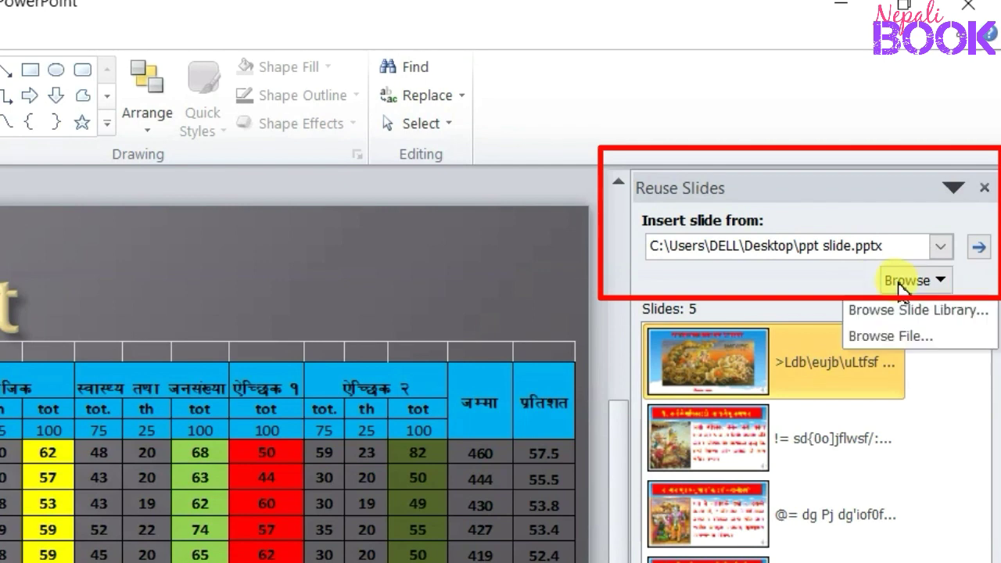
{"action": "left_click", "coordinate": [911, 338]}
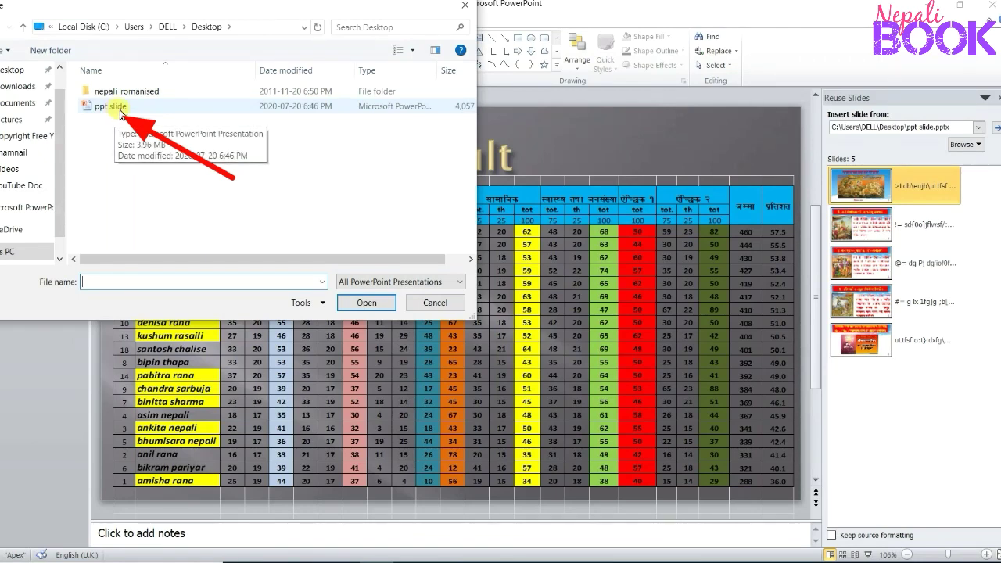
{"action": "left_click", "coordinate": [120, 114]}
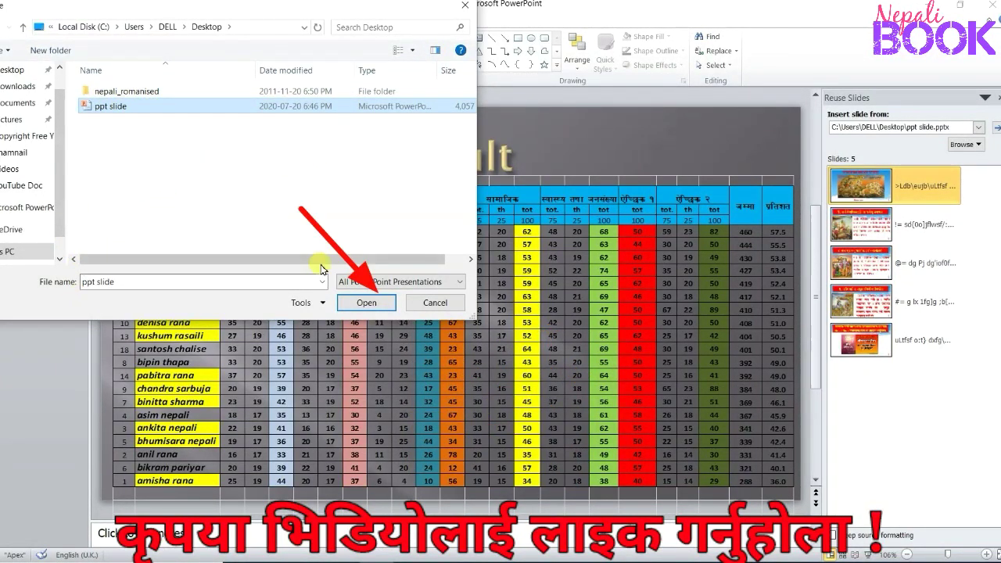
{"action": "left_click", "coordinate": [367, 304]}
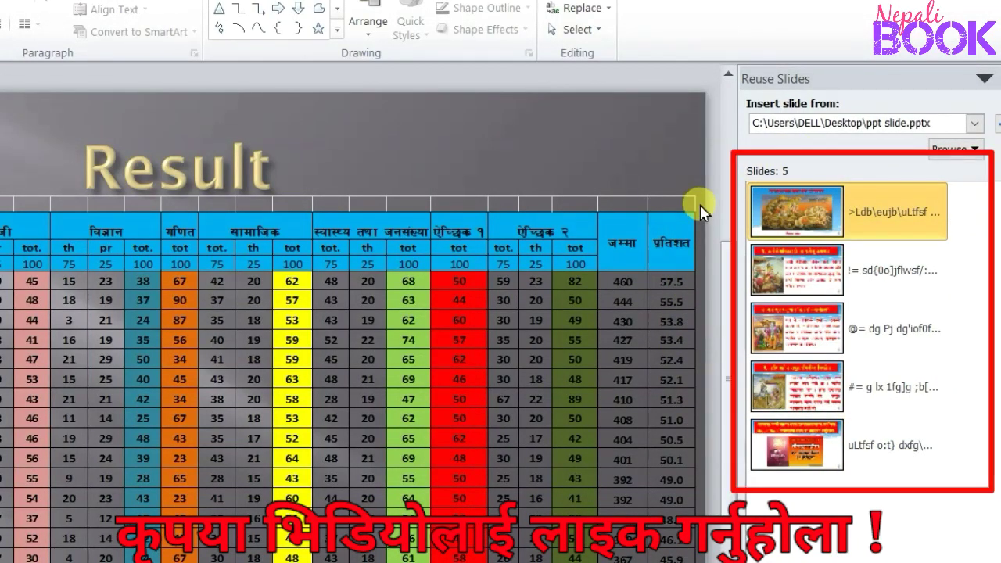
- Insert the fifth, second and first Gita slides after the Result slide
{"action": "mouse_move", "coordinate": [793, 400]}
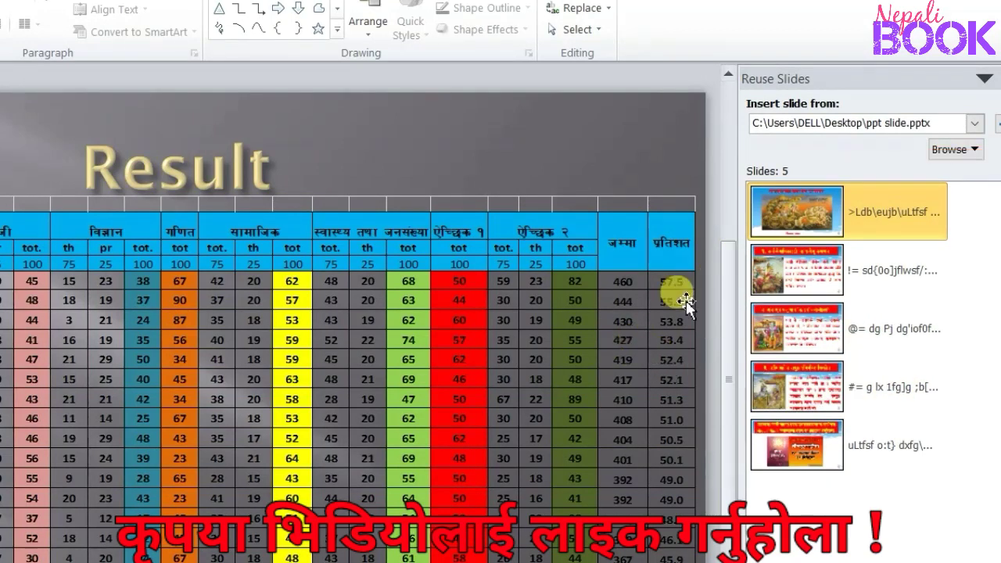
{"action": "mouse_move", "coordinate": [796, 245]}
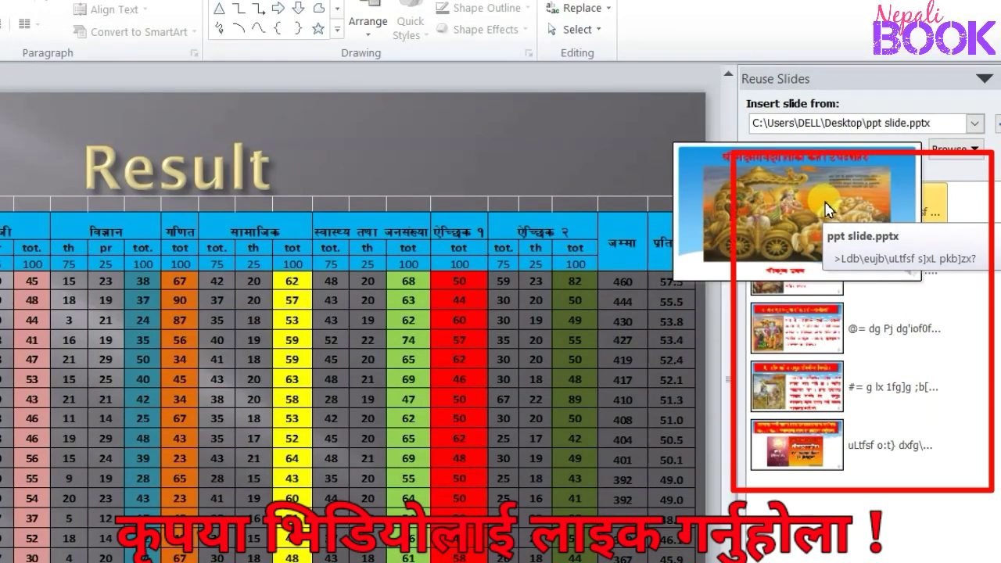
{"action": "mouse_move", "coordinate": [810, 327]}
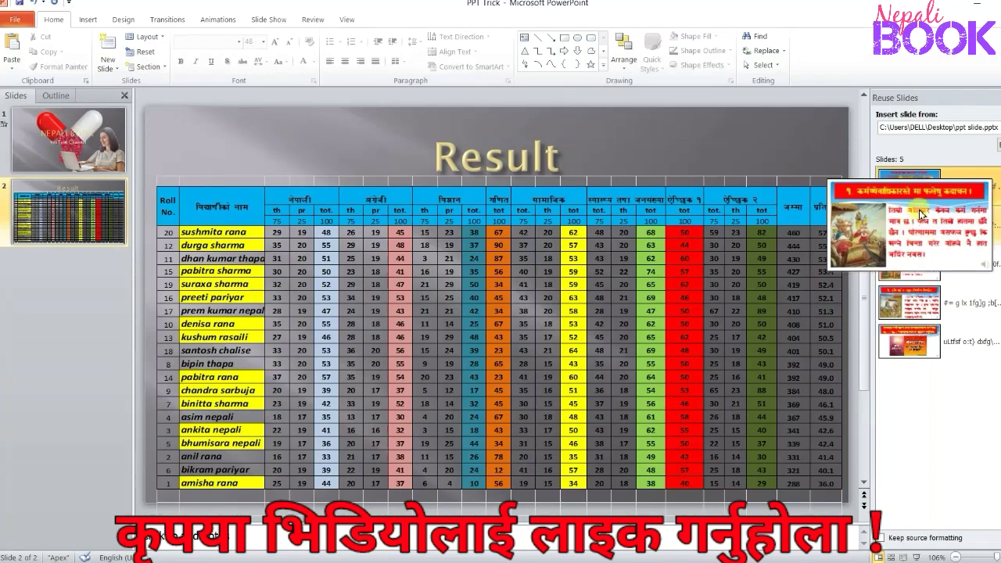
{"action": "mouse_move", "coordinate": [926, 256]}
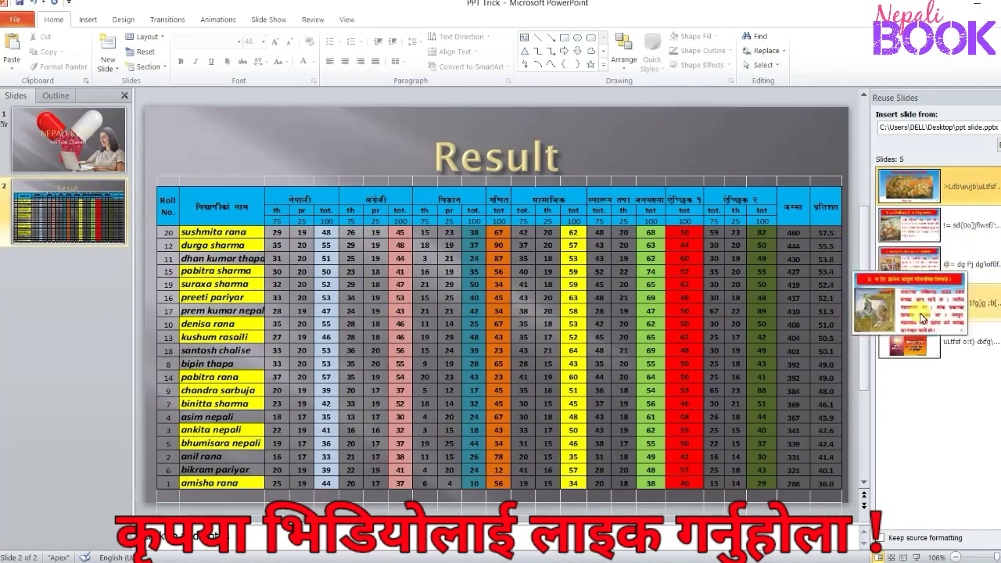
{"action": "left_click", "coordinate": [921, 342]}
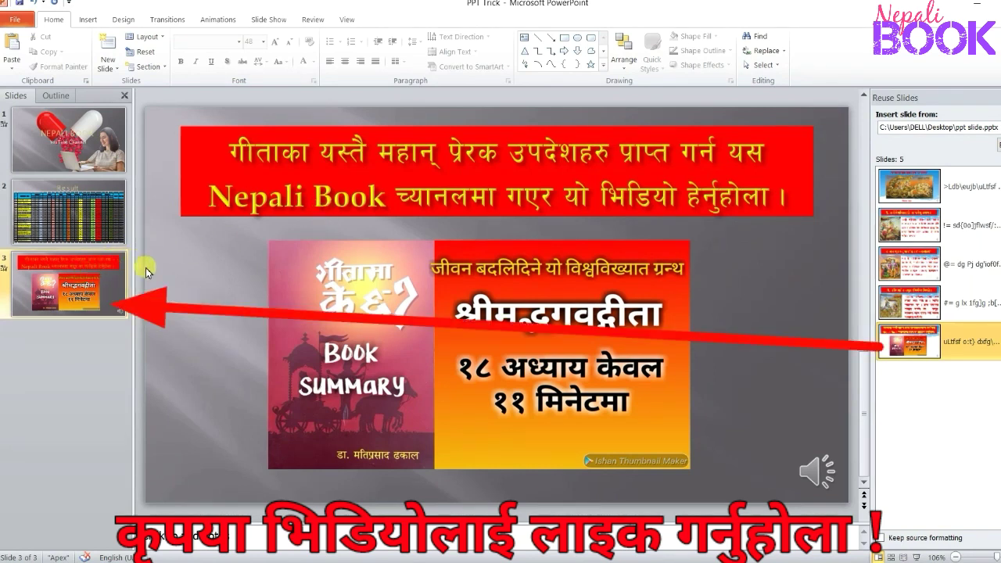
{"action": "left_click", "coordinate": [909, 225]}
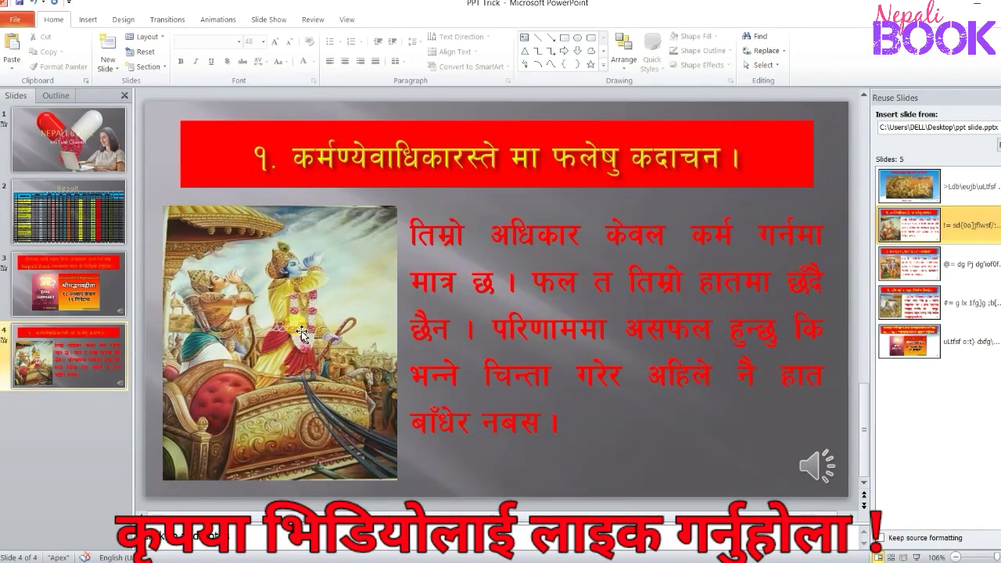
{"action": "left_click", "coordinate": [936, 197]}
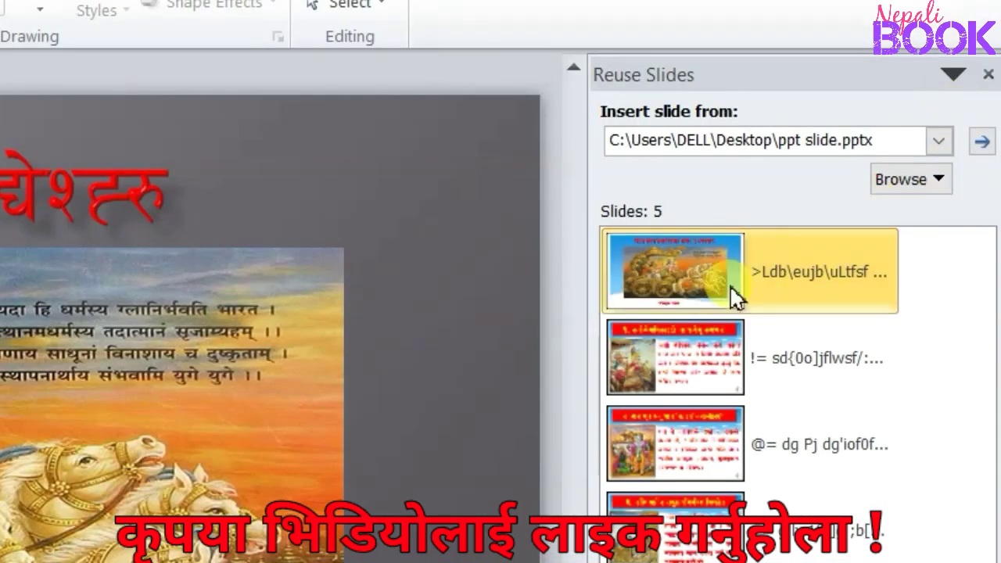
- Close the Reuse Slides pane and scroll the thumbnails back to the NEPALI BOOK title slide
{"action": "left_click", "coordinate": [989, 75]}
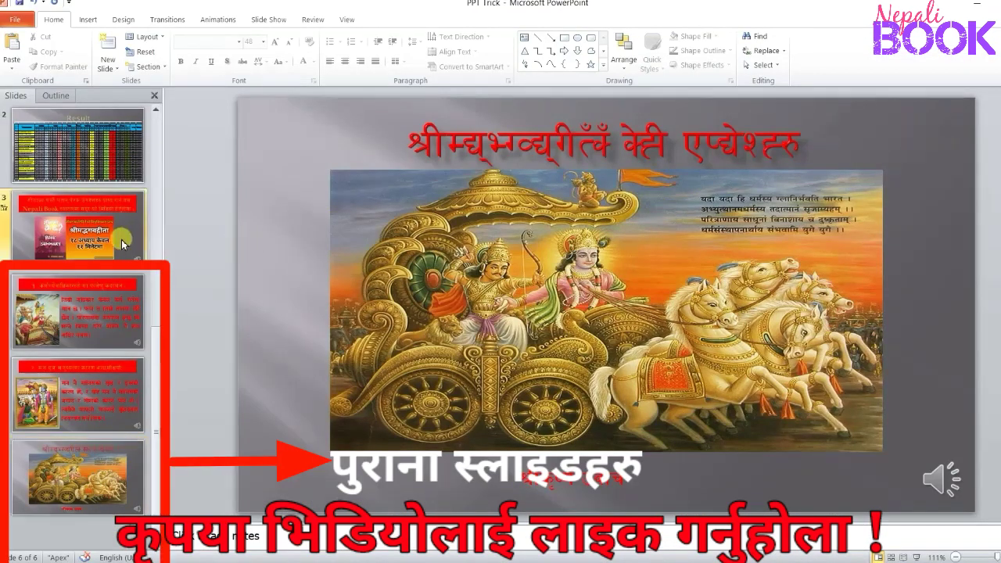
{"action": "scroll", "coordinate": [266, 239], "scroll_direction": "up", "scroll_amount": 3}
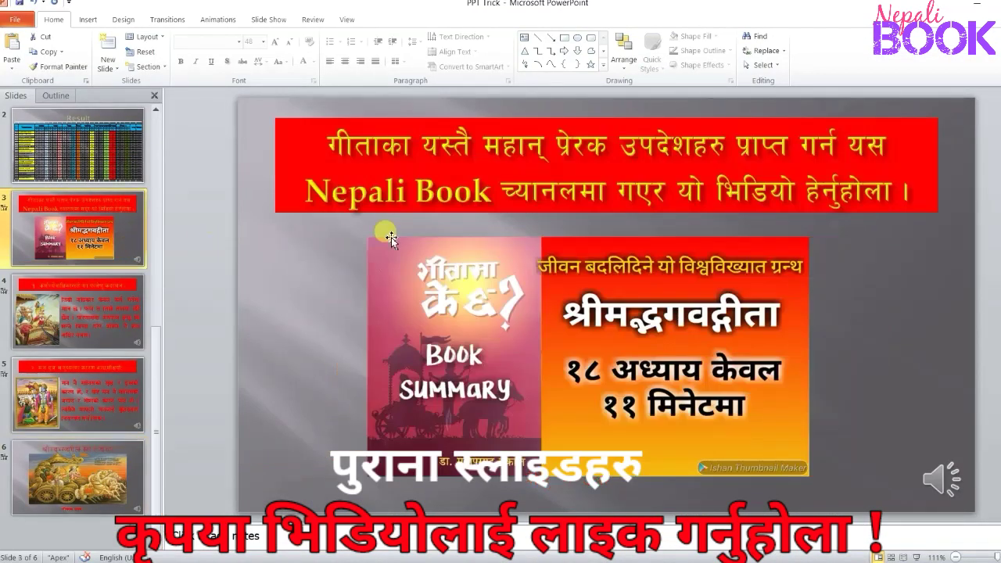
{"action": "scroll", "coordinate": [344, 243], "scroll_direction": "up", "scroll_amount": 2}
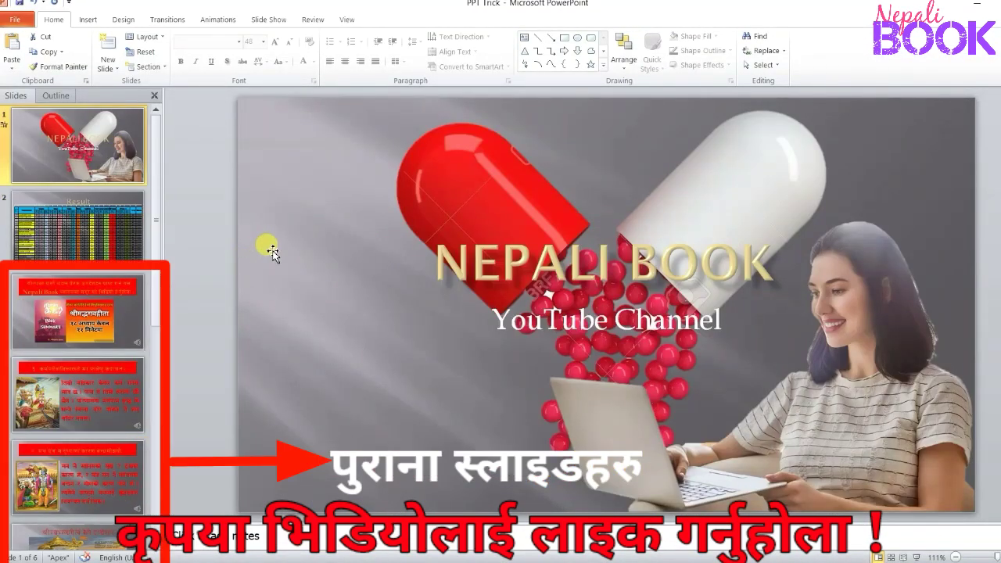